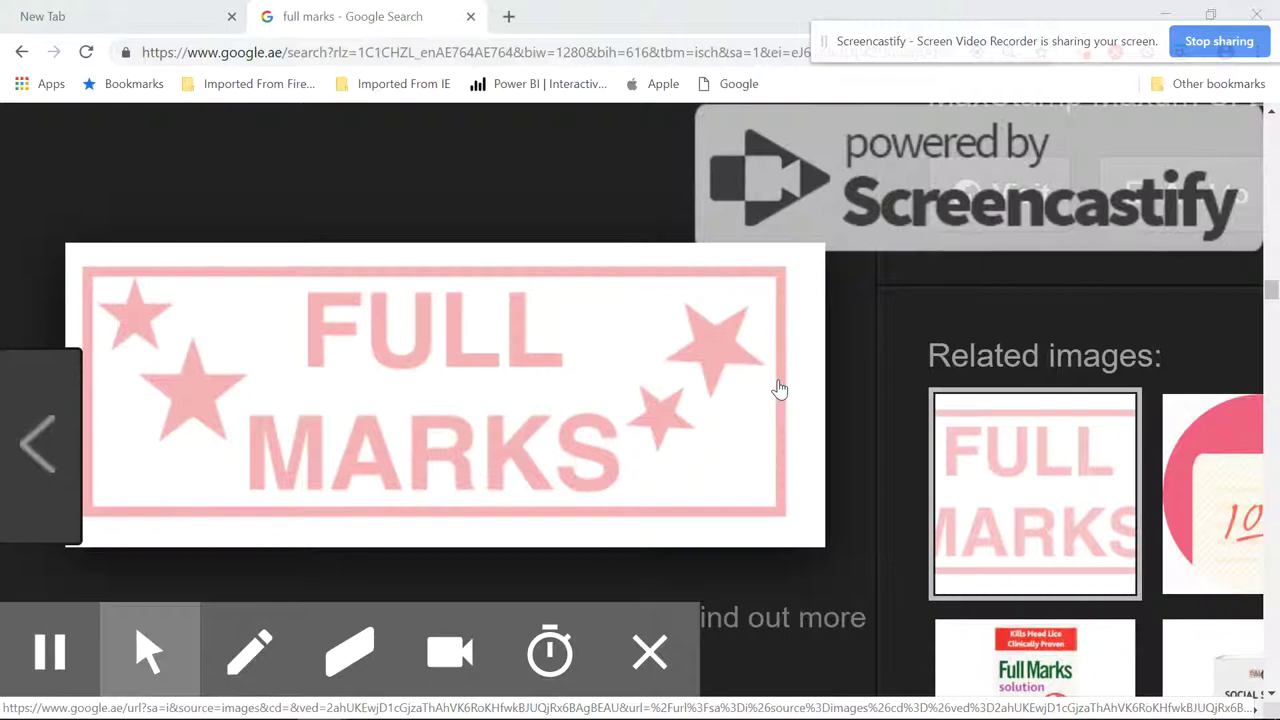
Switch to the Excel workbook and examine the weightage, level of expectation and score columns on Sheet3.
click(720, 700)
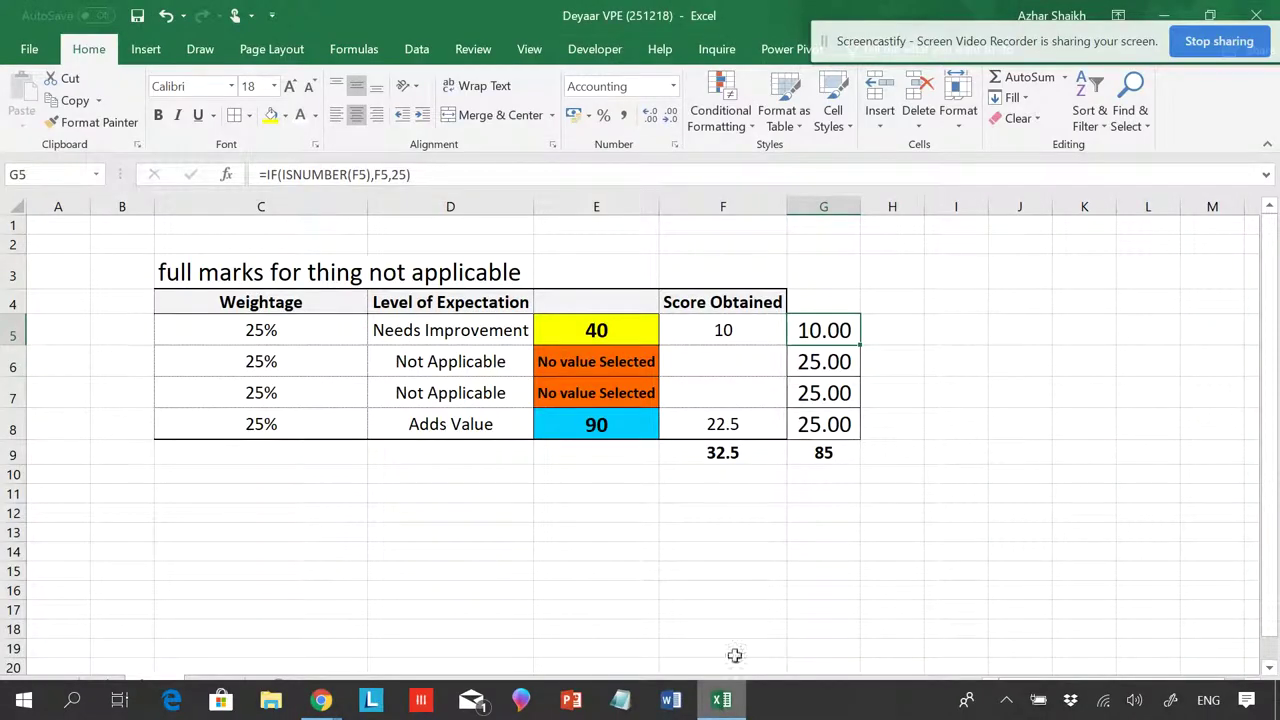
click(700, 515)
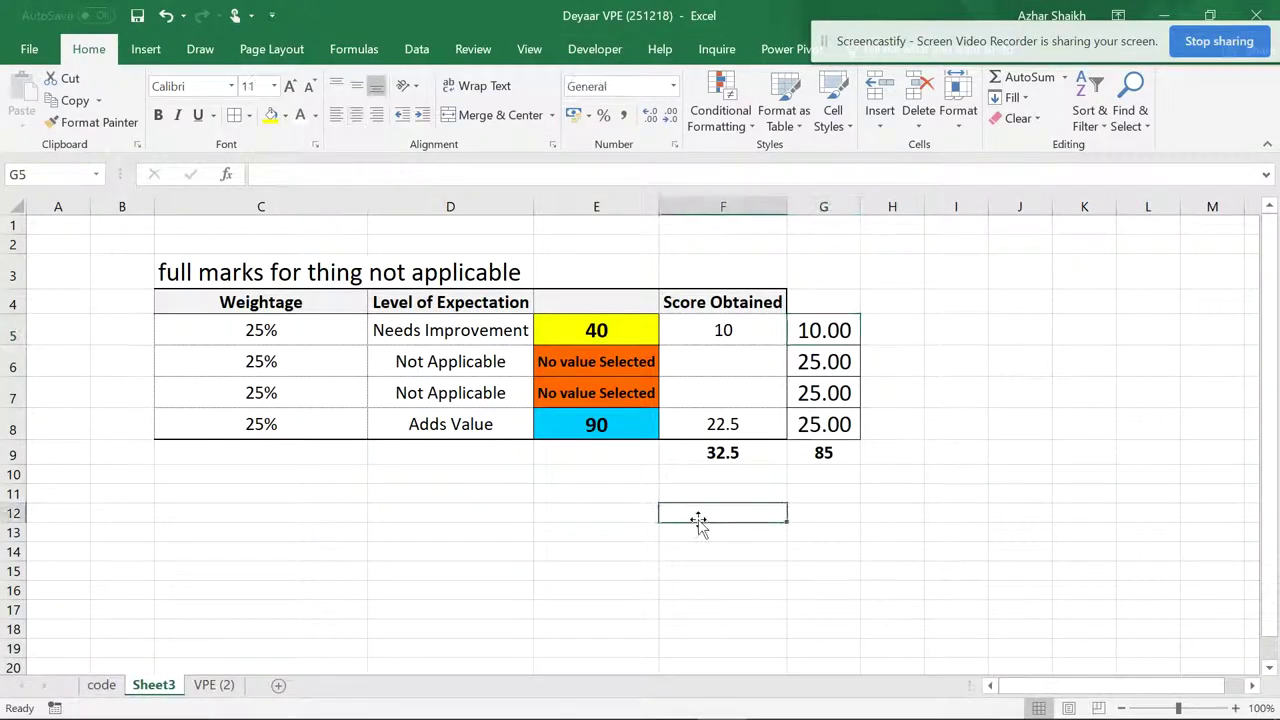
drag(322, 335, 320, 421)
click(687, 329)
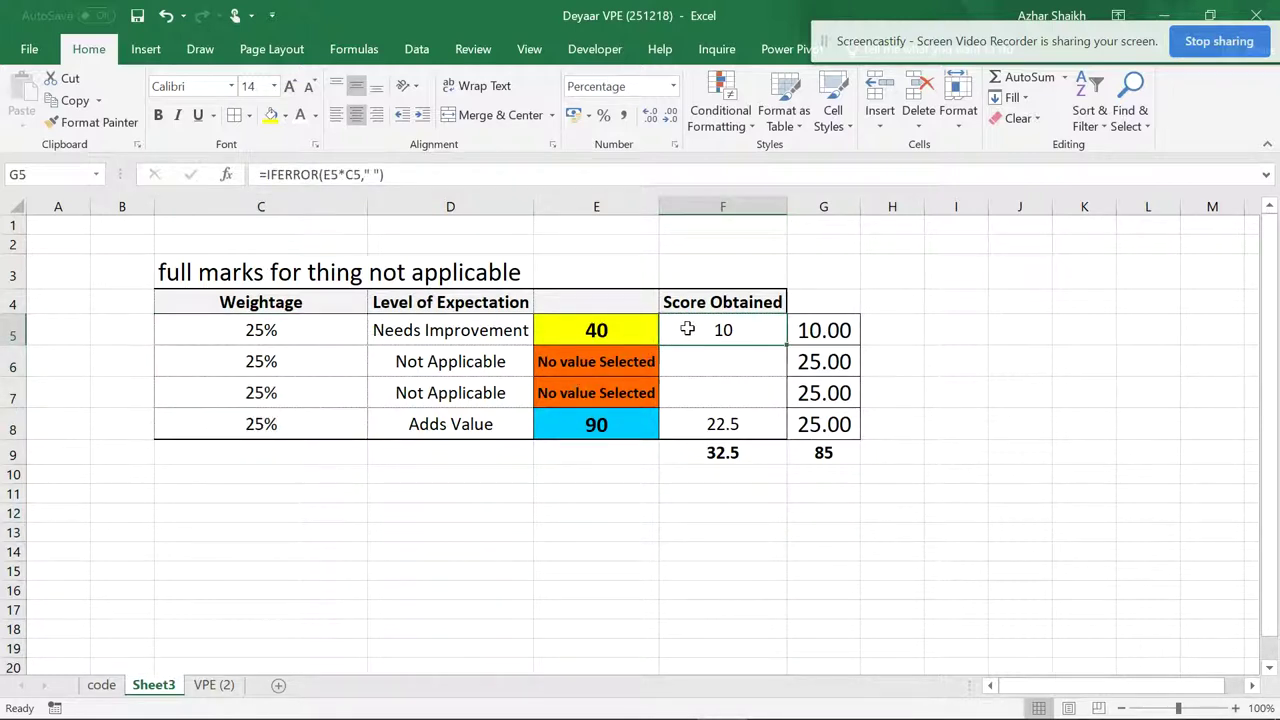
drag(687, 329, 706, 404)
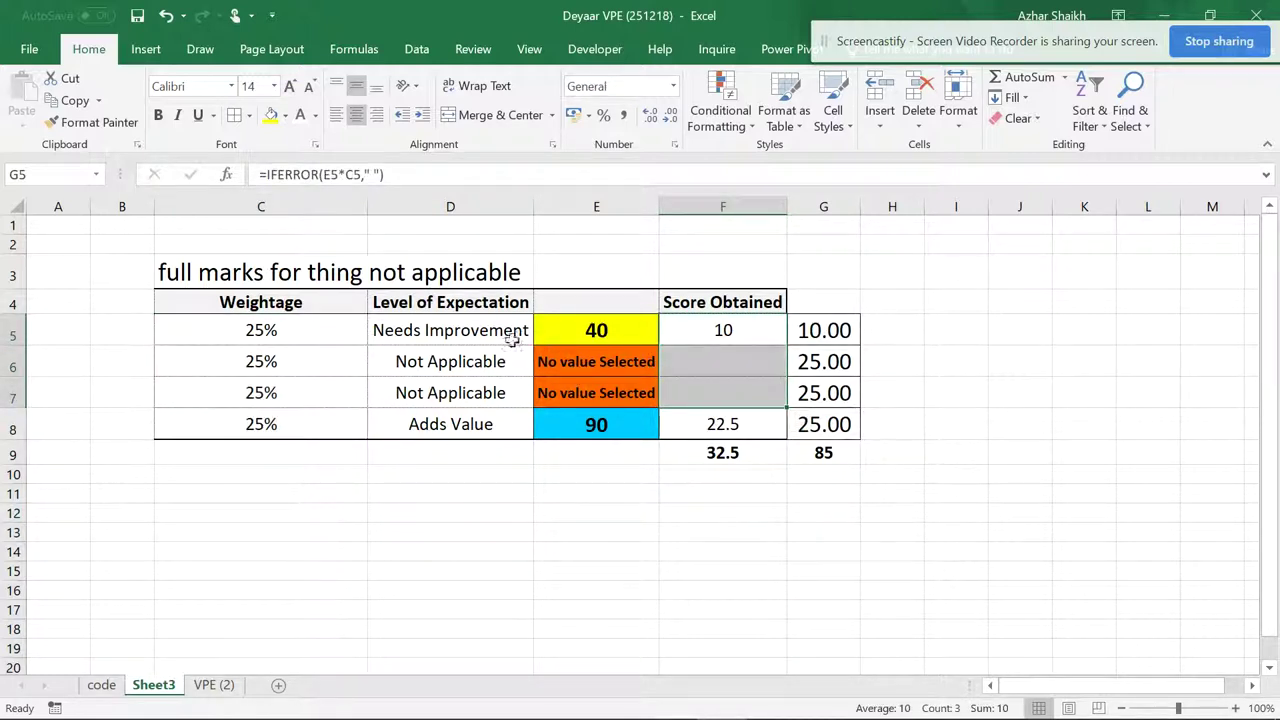
click(553, 343)
click(476, 360)
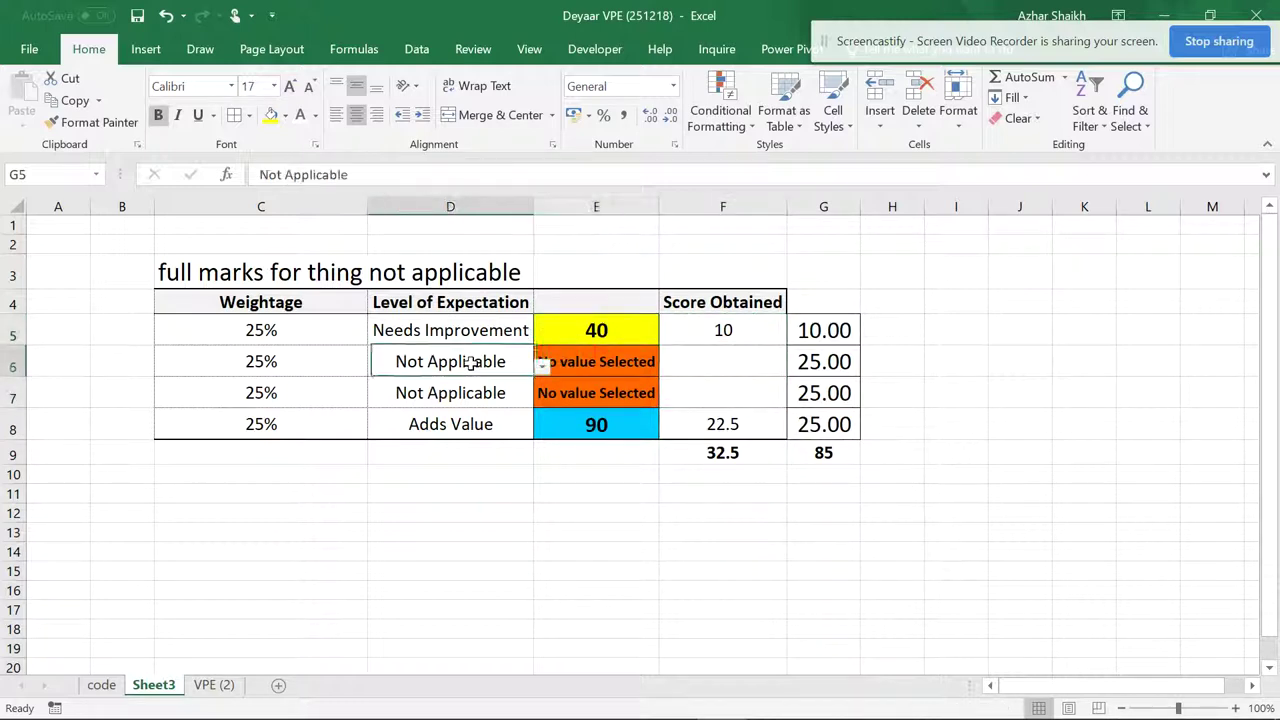
click(566, 365)
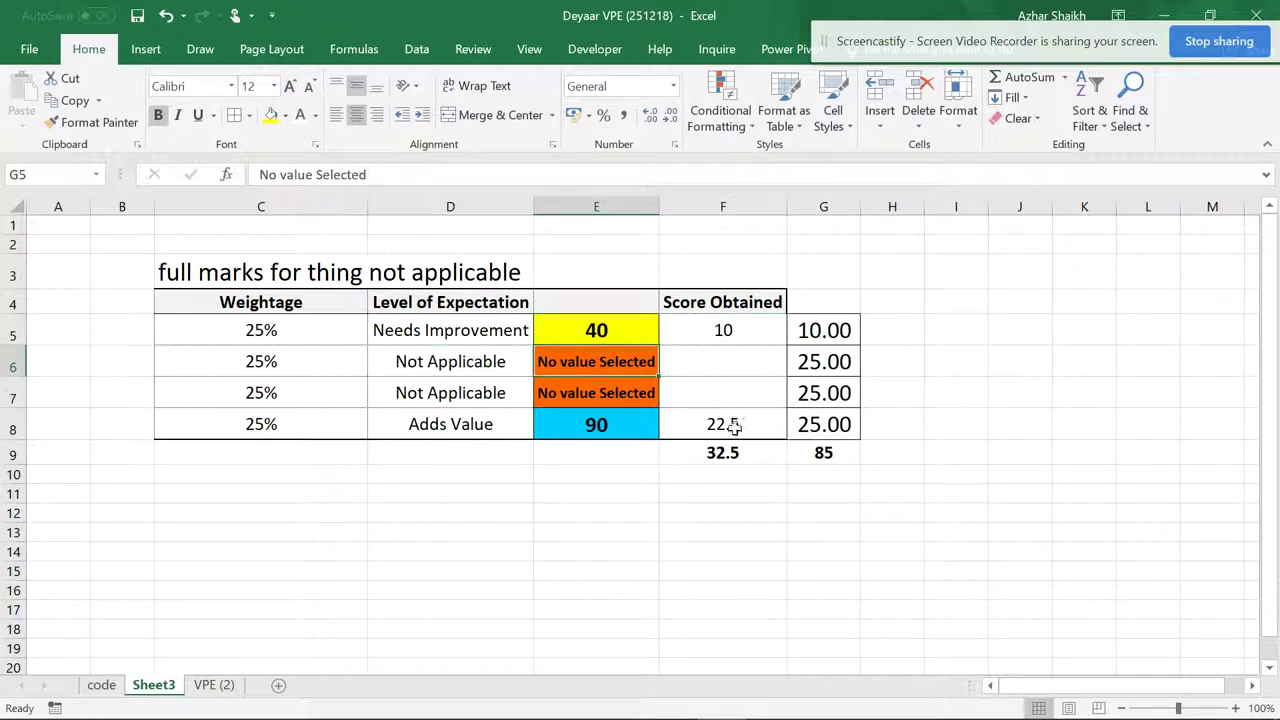
Examine the blank obtained scores in F6:F7, the full-marks formula in G6 and the total formula in G9.
click(715, 367)
drag(715, 367, 715, 384)
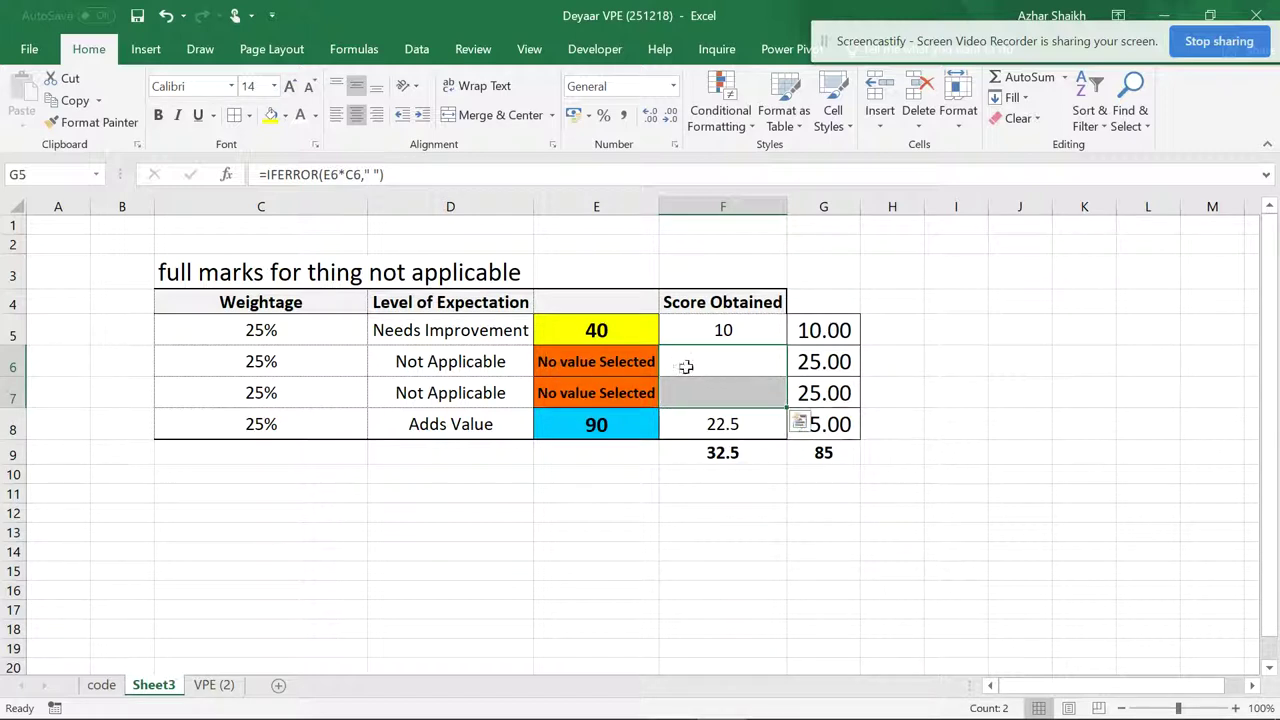
drag(687, 367, 703, 391)
click(836, 362)
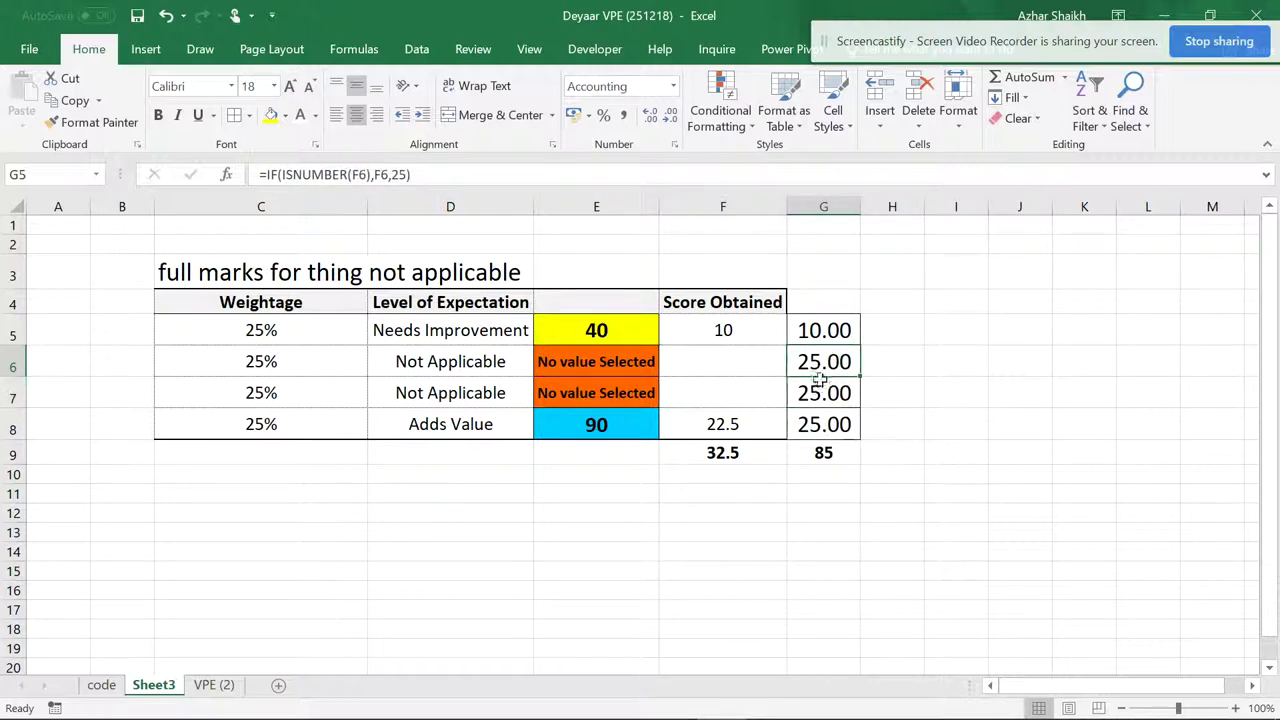
click(822, 456)
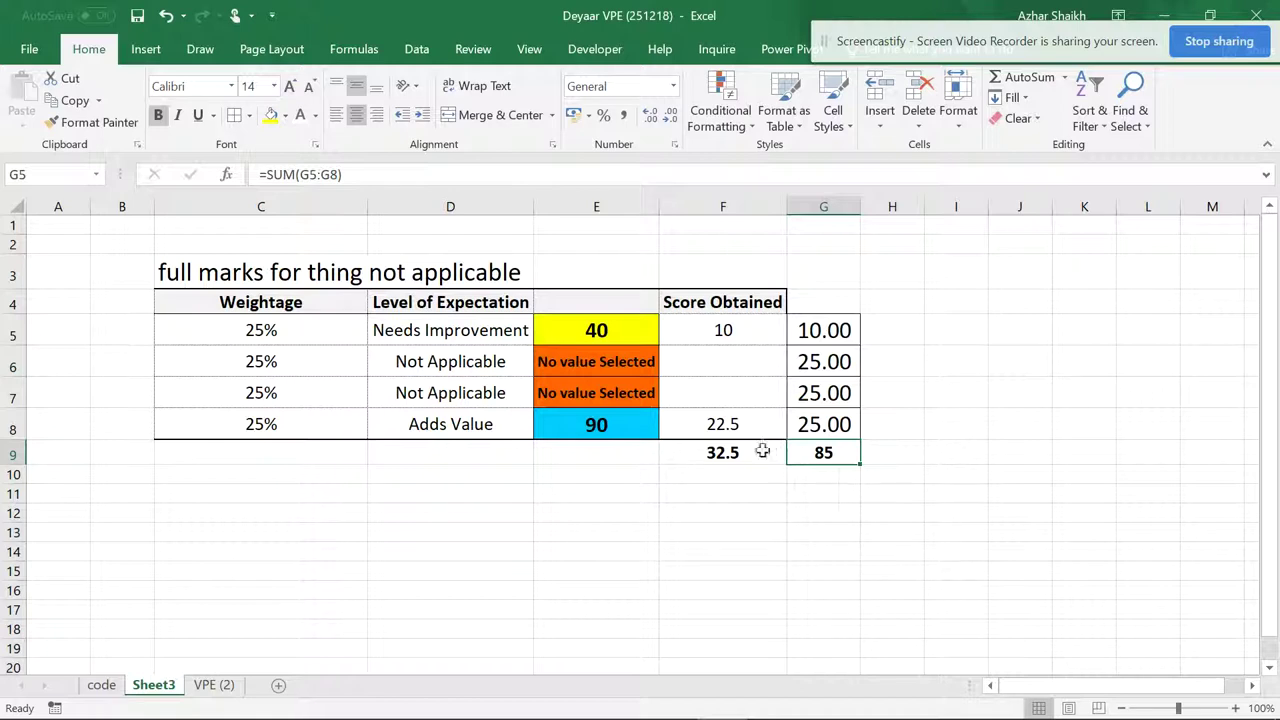
Review the level of expectation choices available in D5 without changing the selection.
click(460, 370)
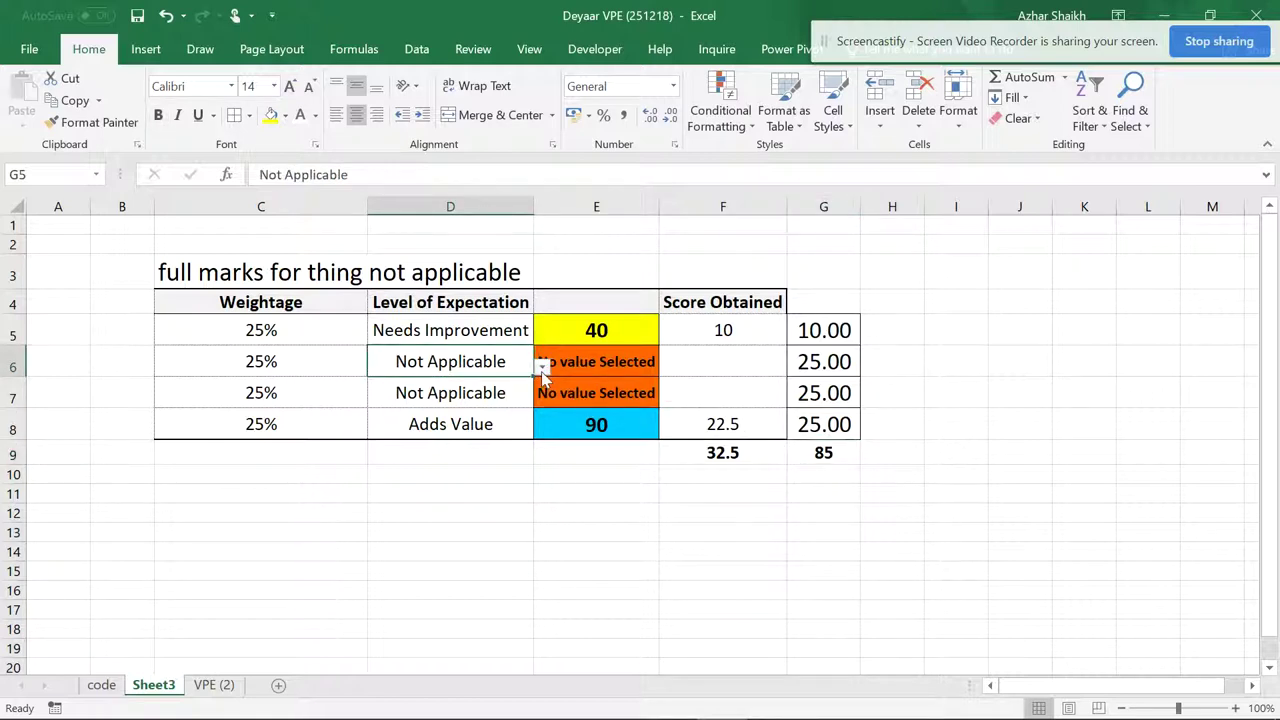
click(518, 330)
click(541, 339)
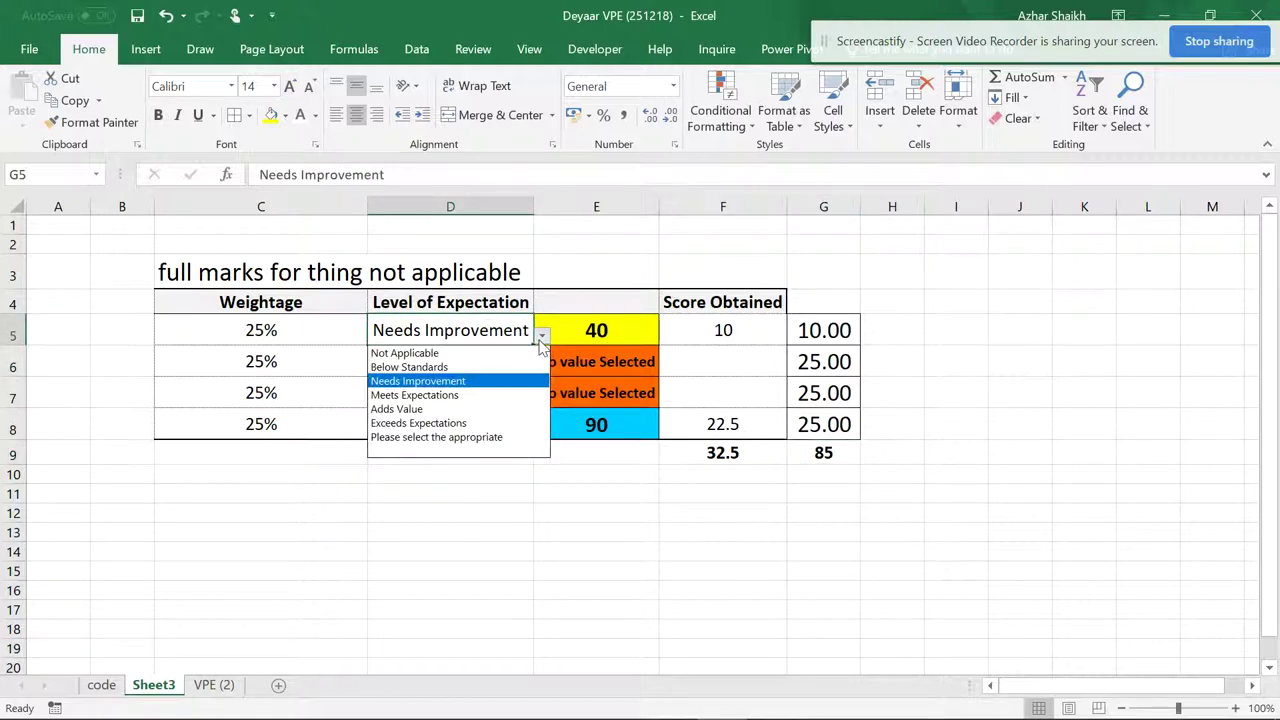
click(541, 339)
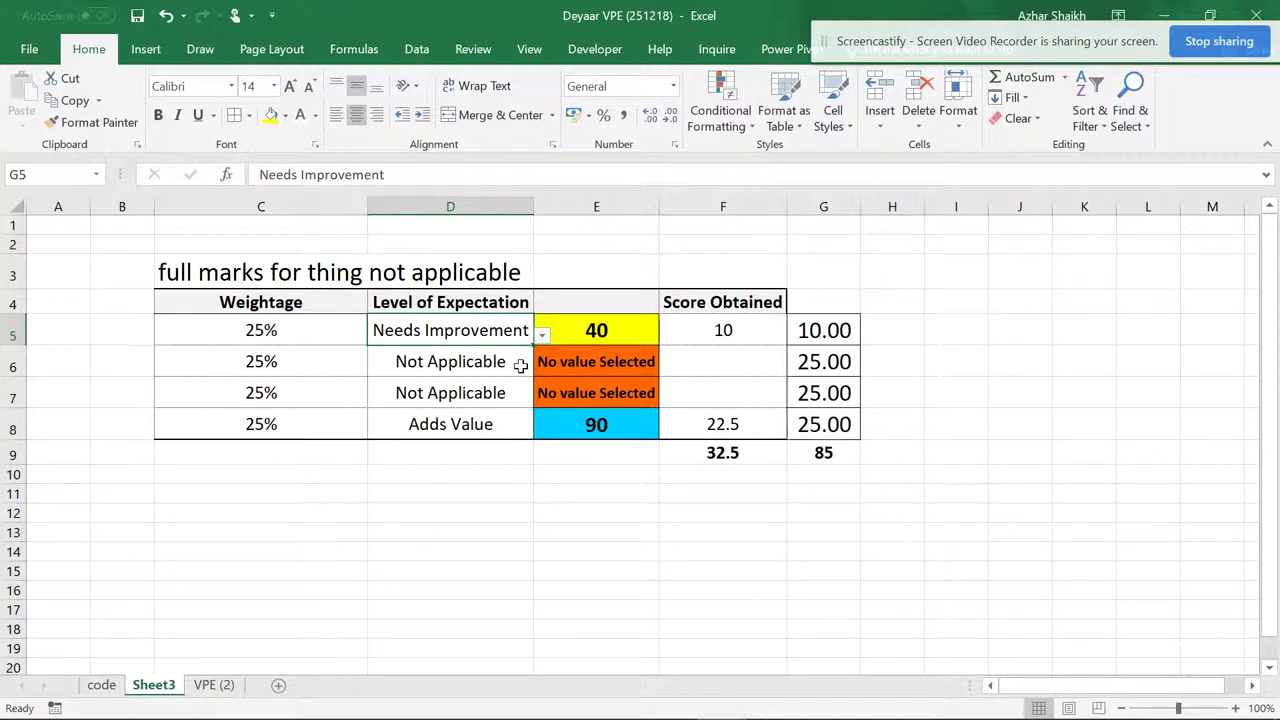
Compare the score formulas in F5 and G5 with those of the Not Applicable item in F6 and G6.
click(833, 335)
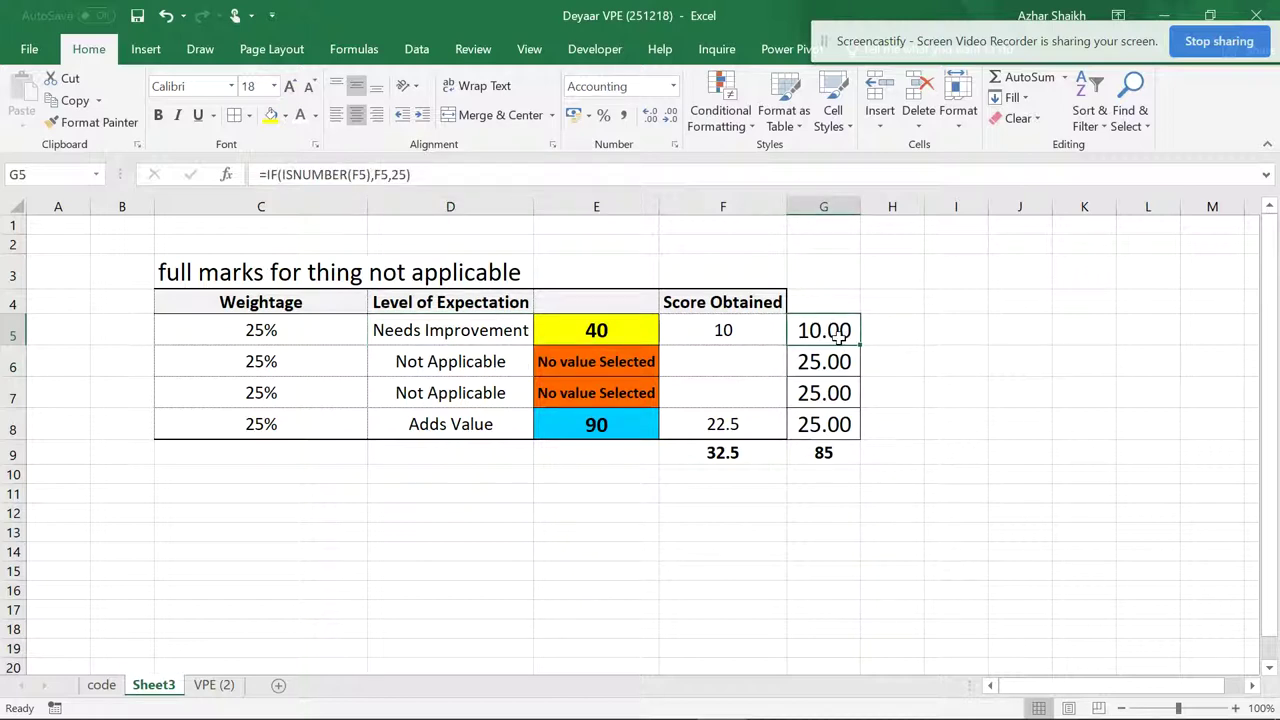
click(758, 340)
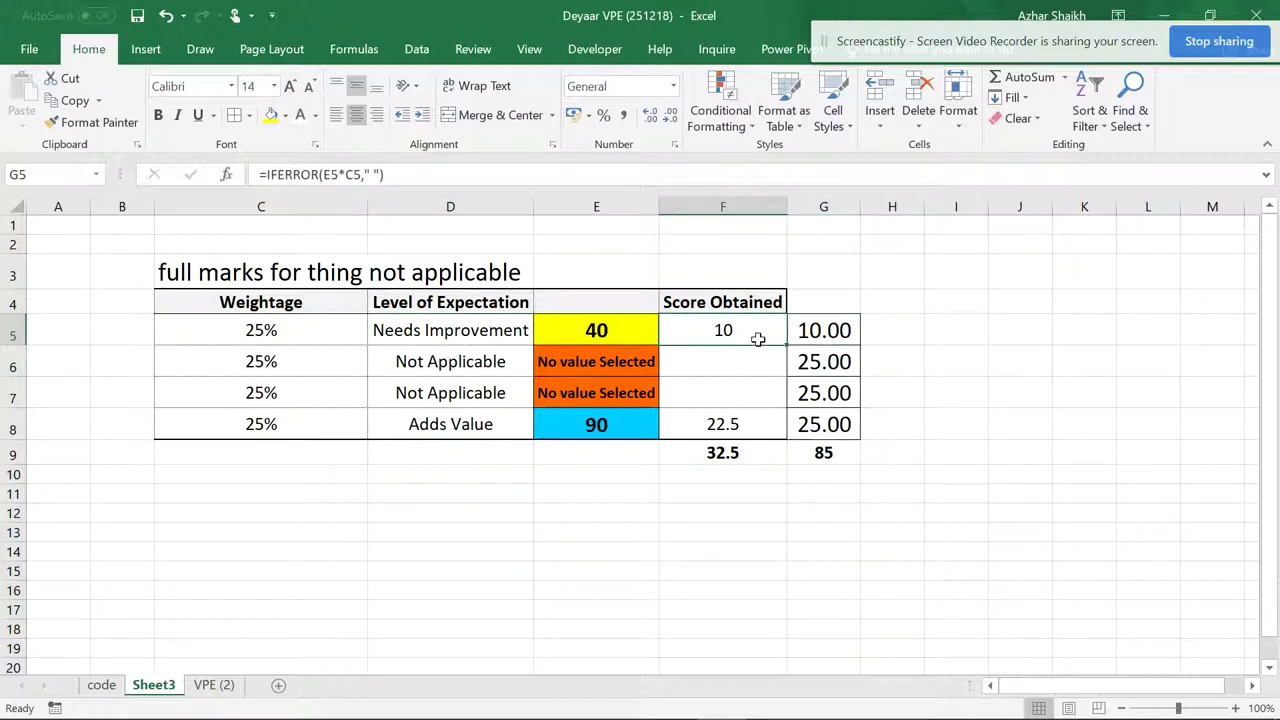
click(824, 336)
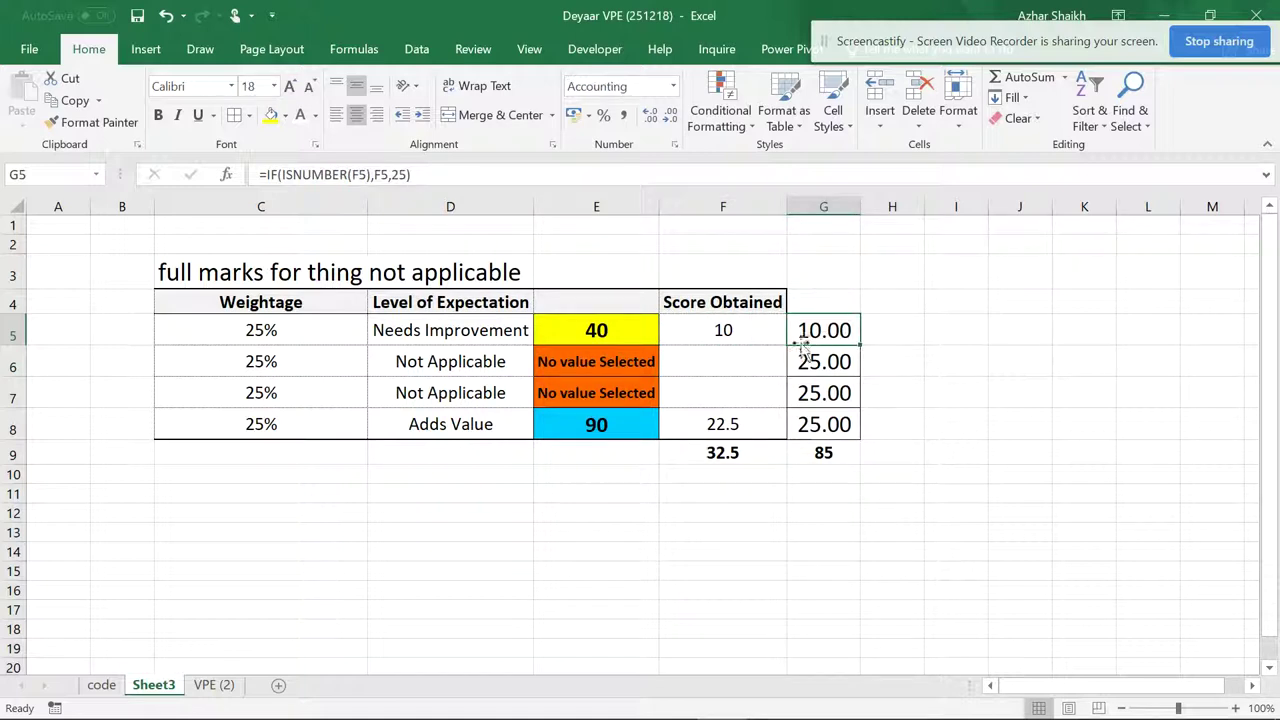
click(700, 354)
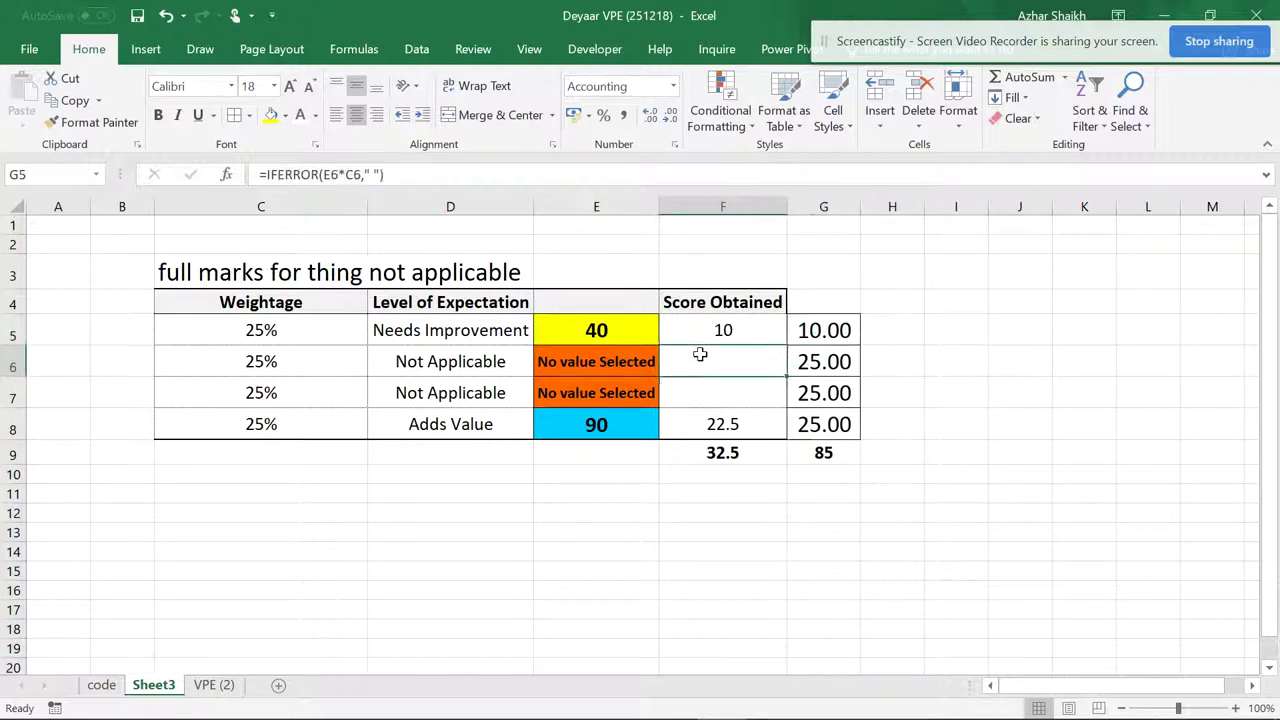
click(476, 365)
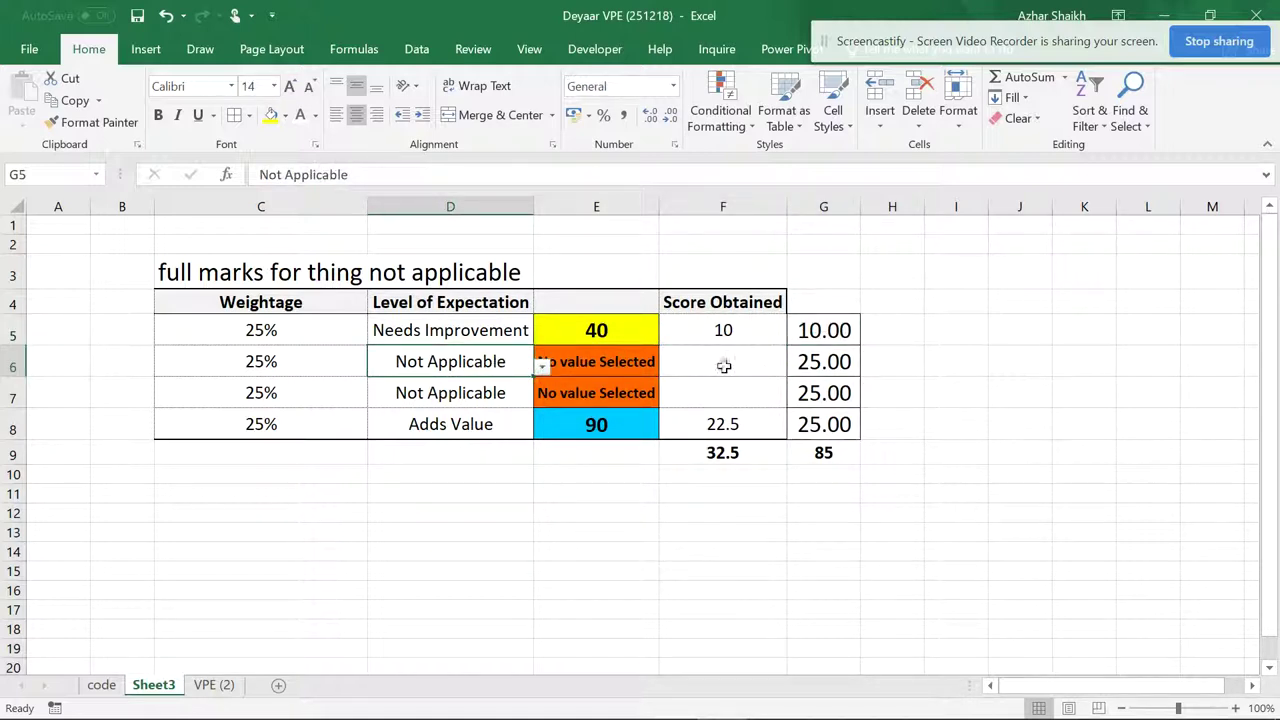
click(812, 364)
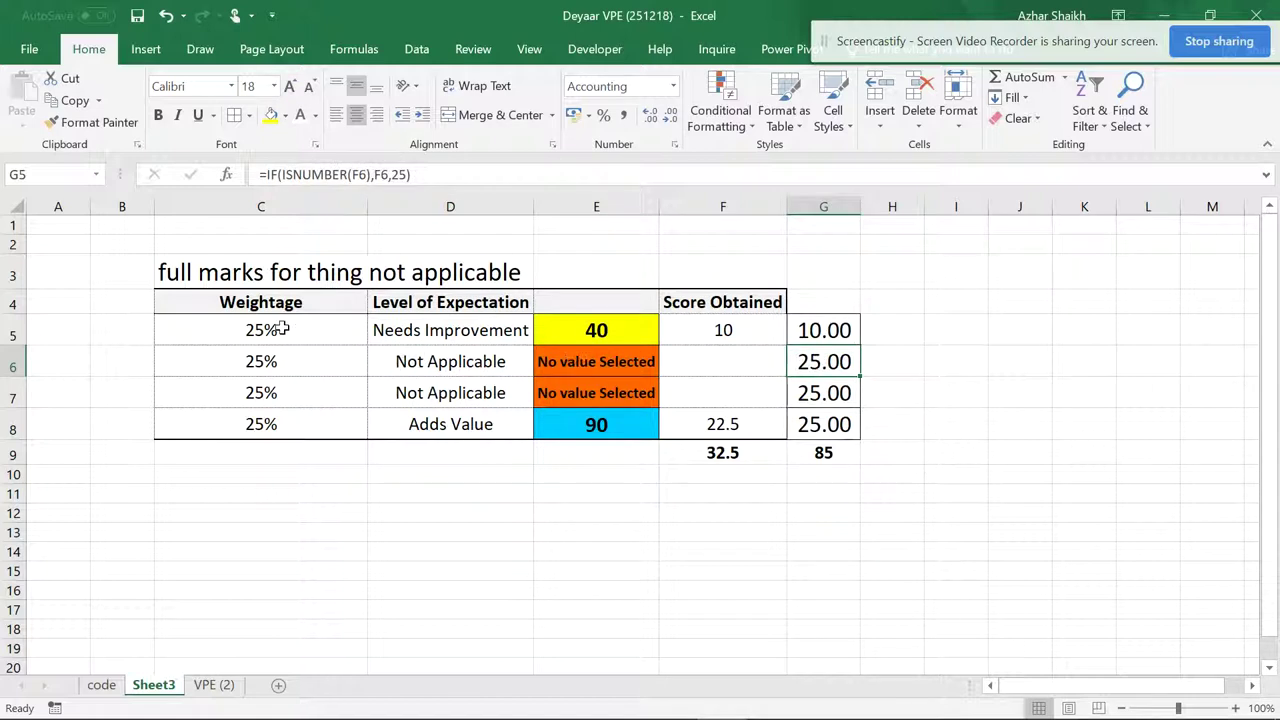
Review the weightages in column C and compare the total formulas in F9 and G9.
drag(281, 330, 289, 418)
click(734, 449)
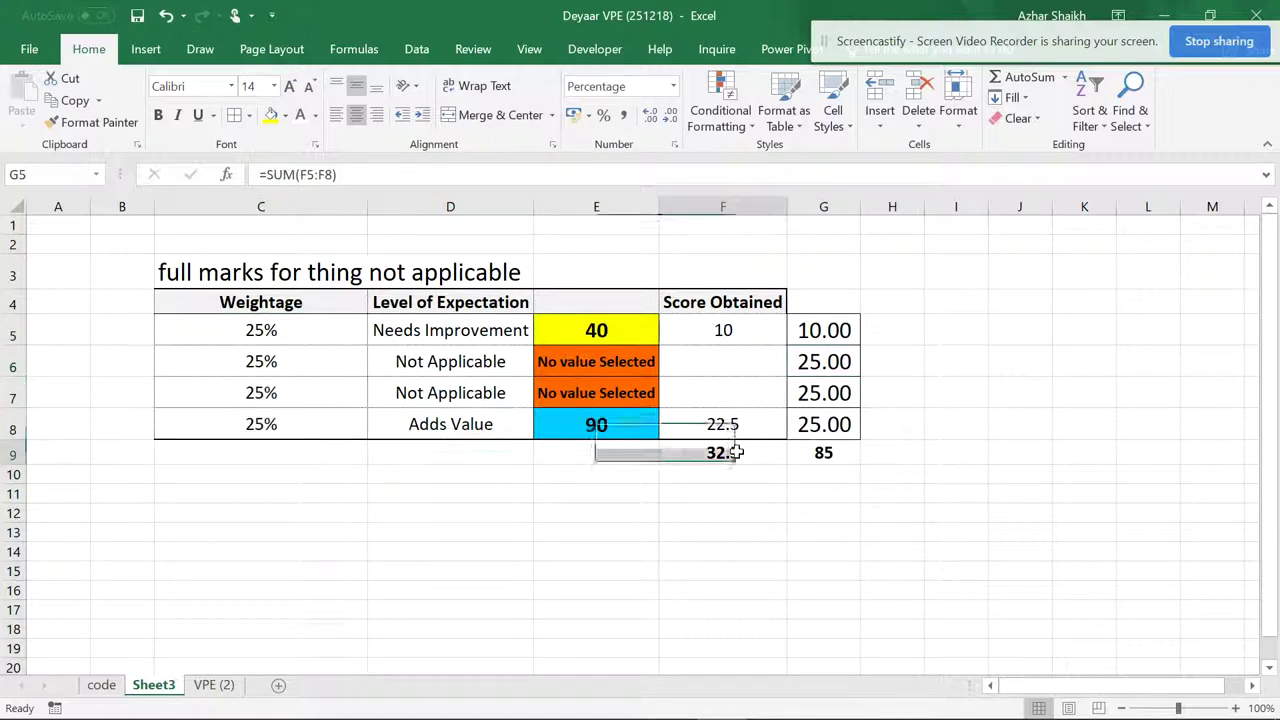
click(831, 451)
click(722, 455)
click(820, 454)
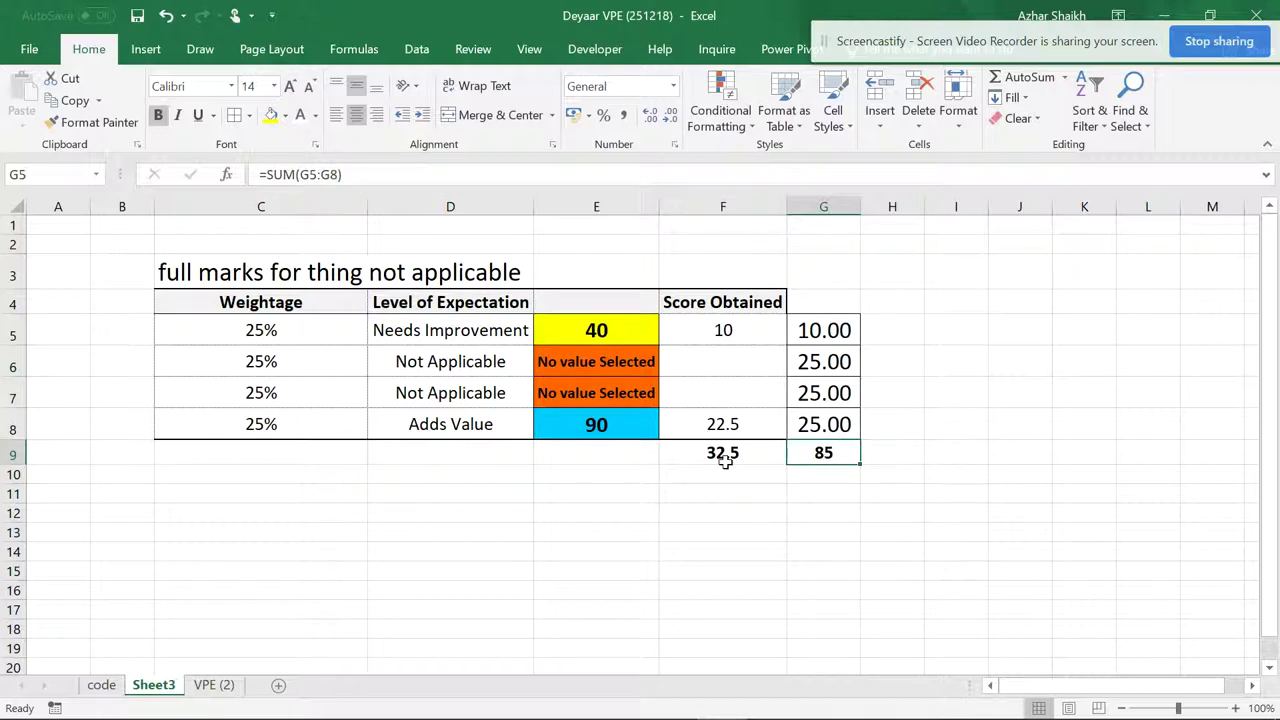
On the VPE (2) sheet, set the level of expectation in F20 to Not Applicable and run the evaluation.
click(212, 686)
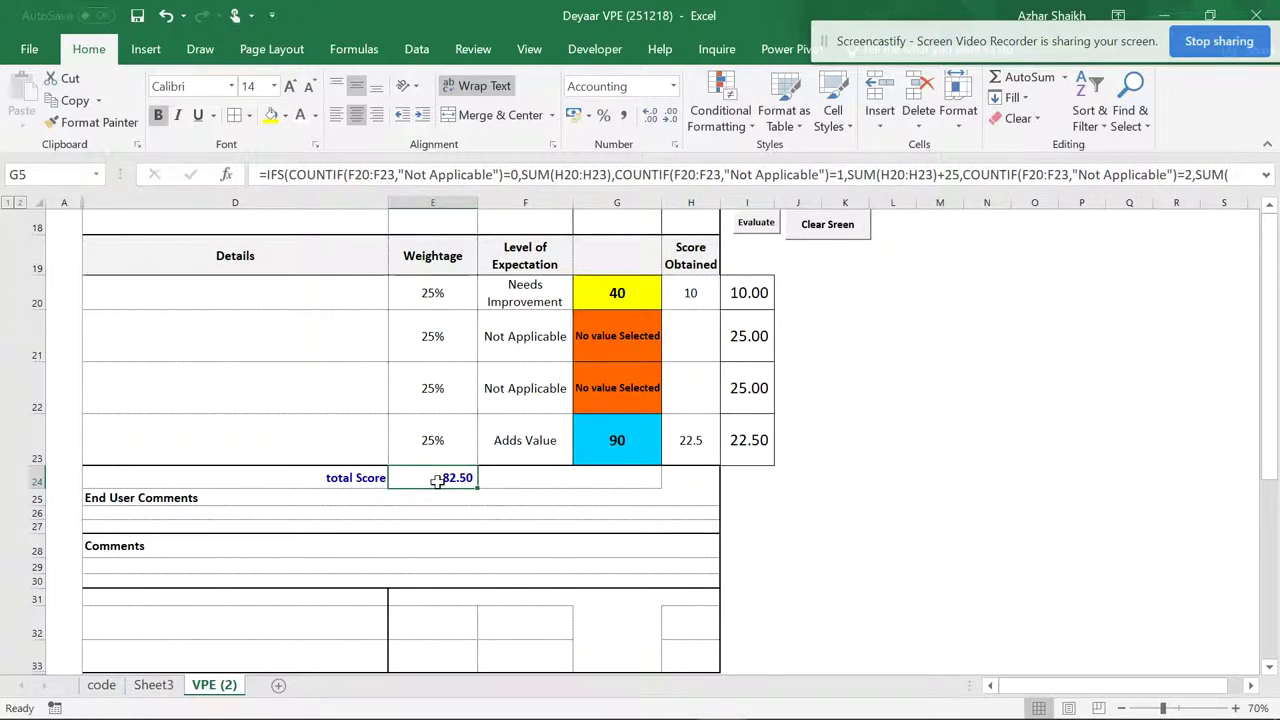
click(533, 303)
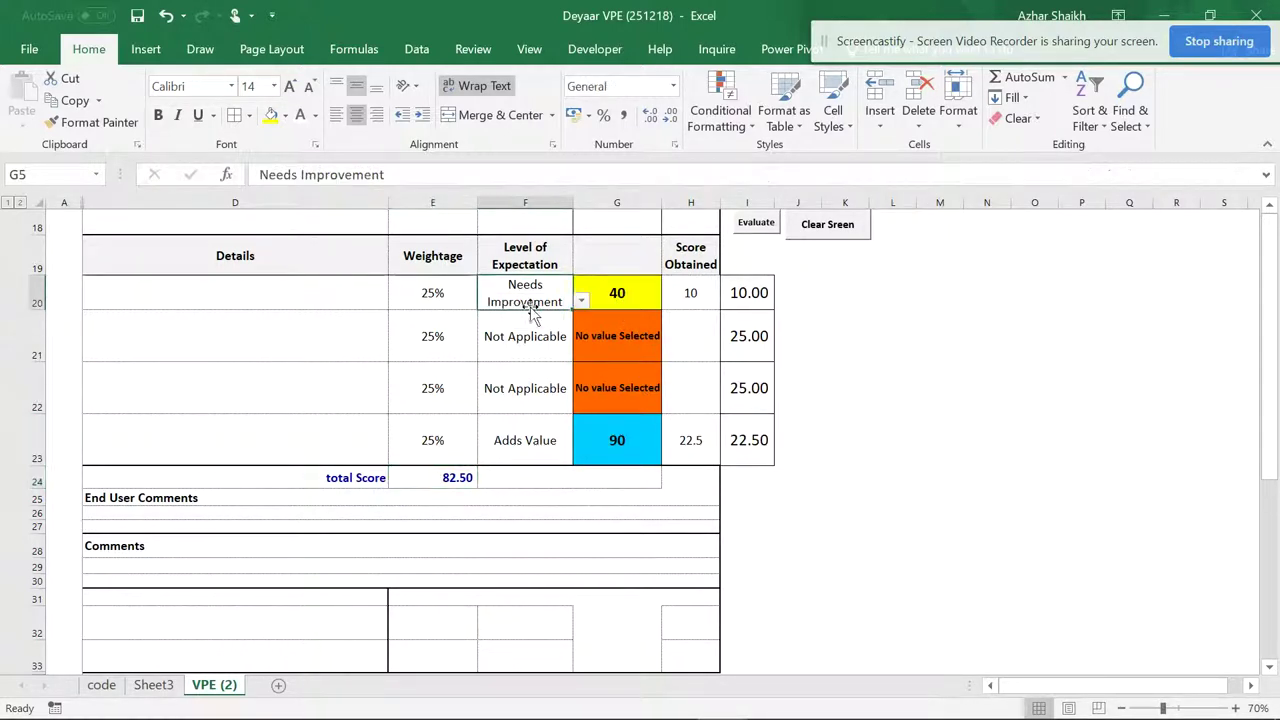
click(581, 300)
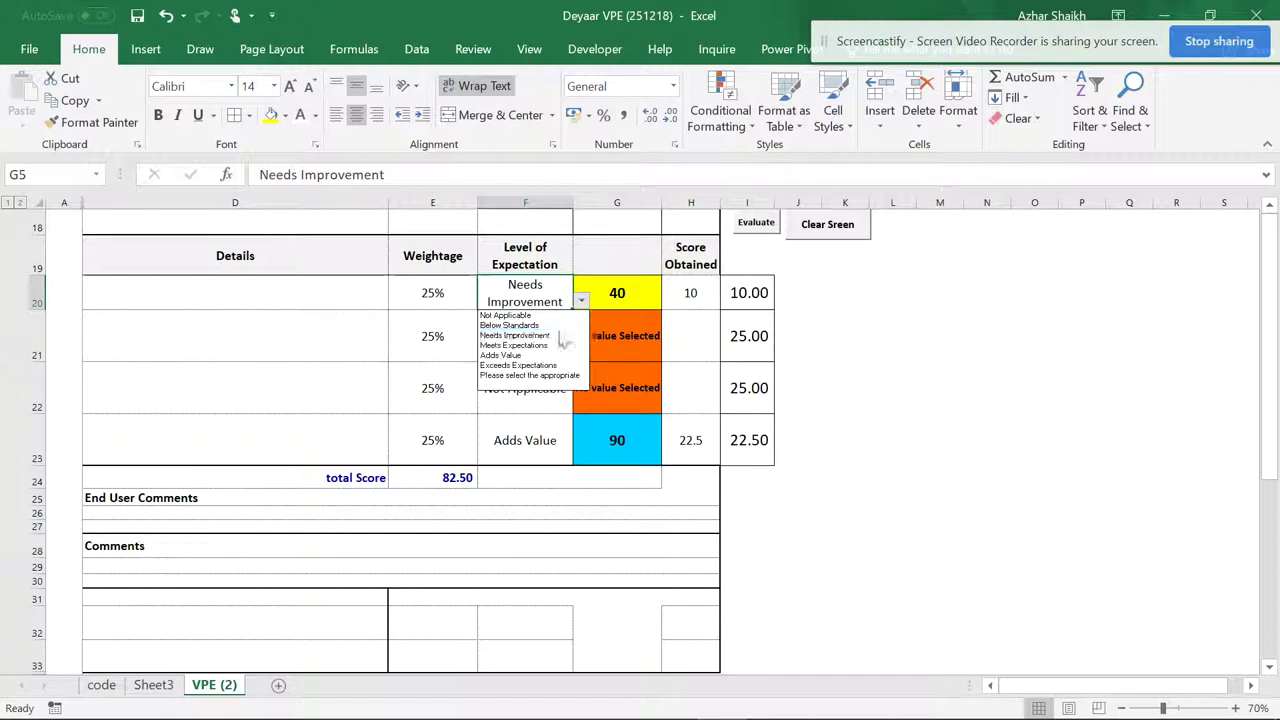
click(556, 320)
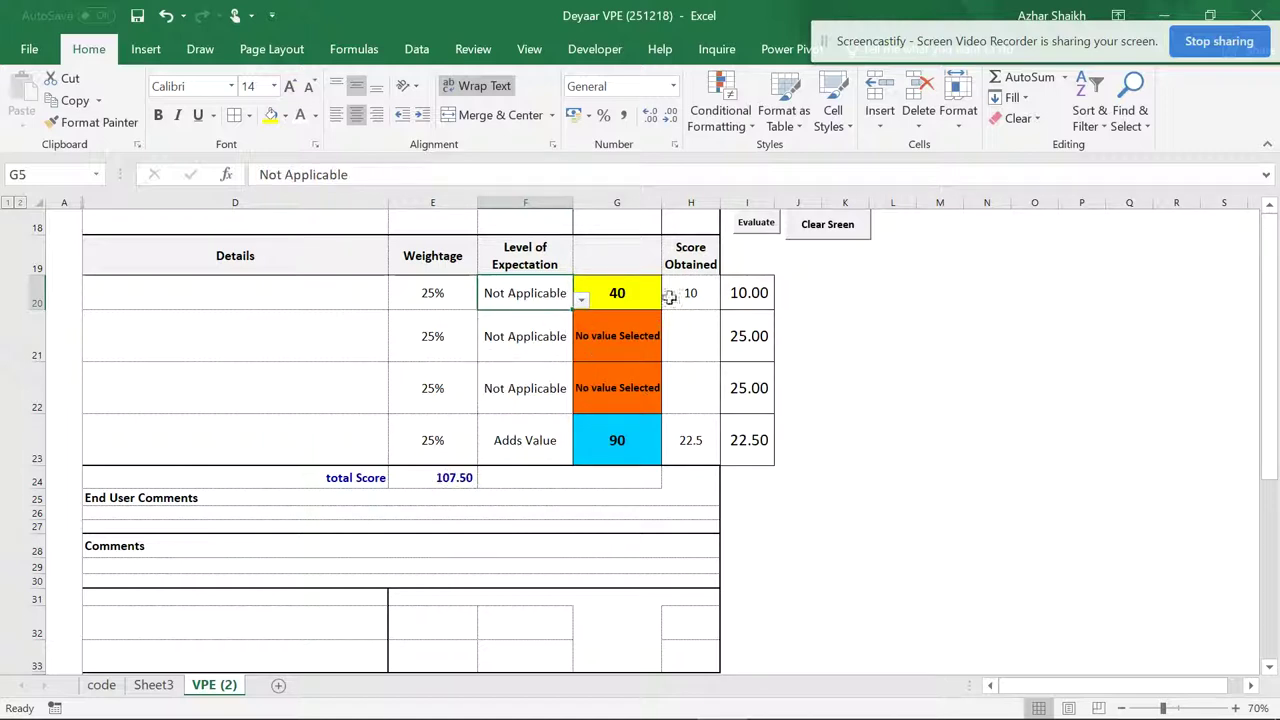
click(755, 230)
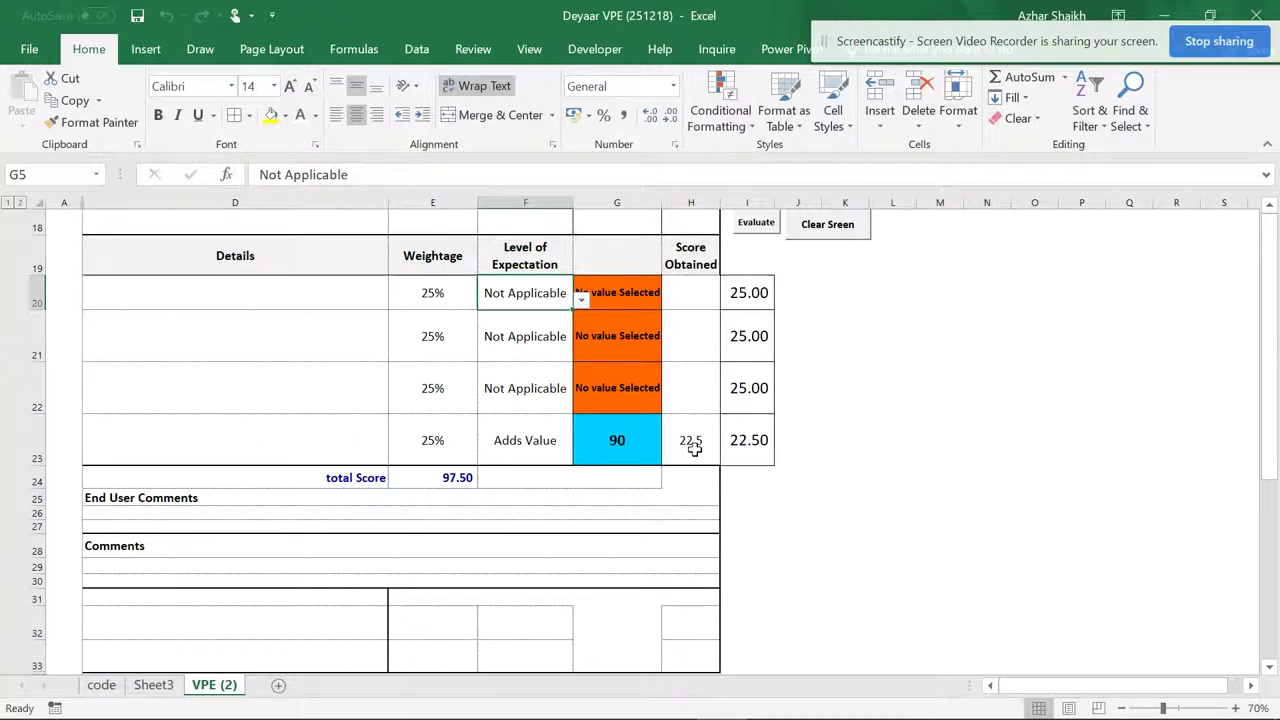
Examine the weightages in column E and the full-marks results in I20:I22 for the Not Applicable items.
click(440, 297)
click(452, 406)
click(748, 294)
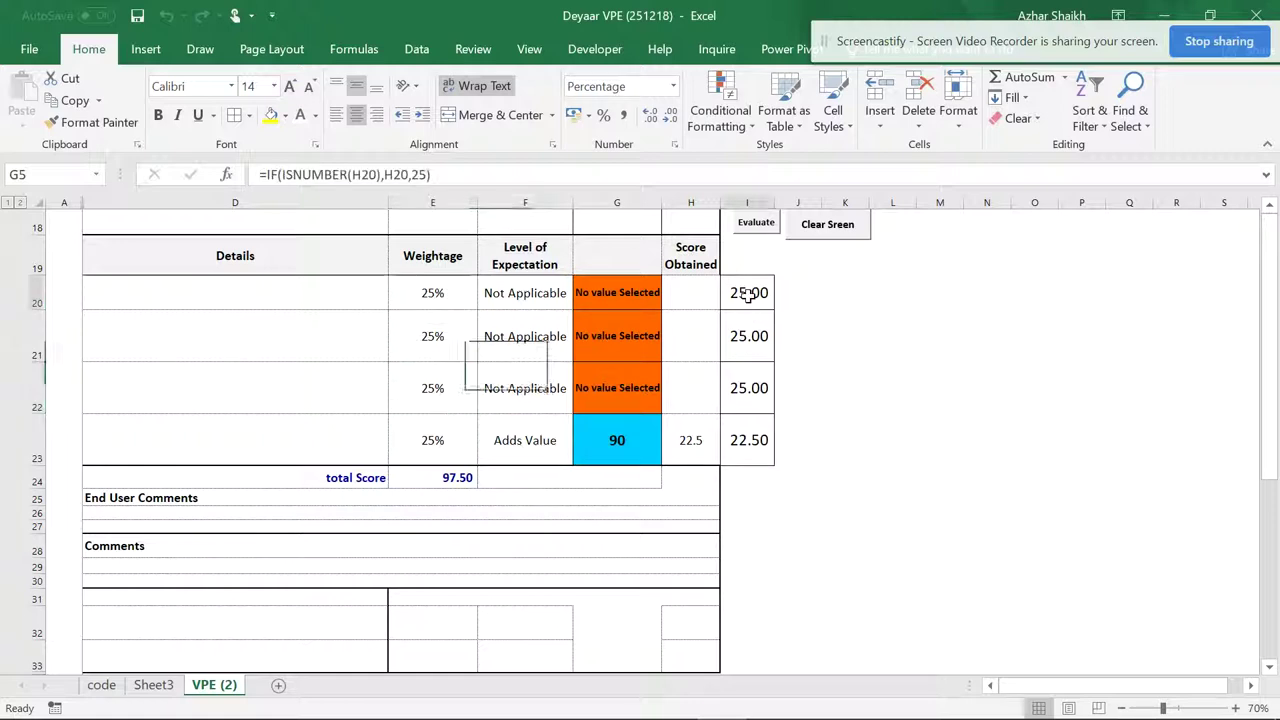
drag(748, 294, 766, 392)
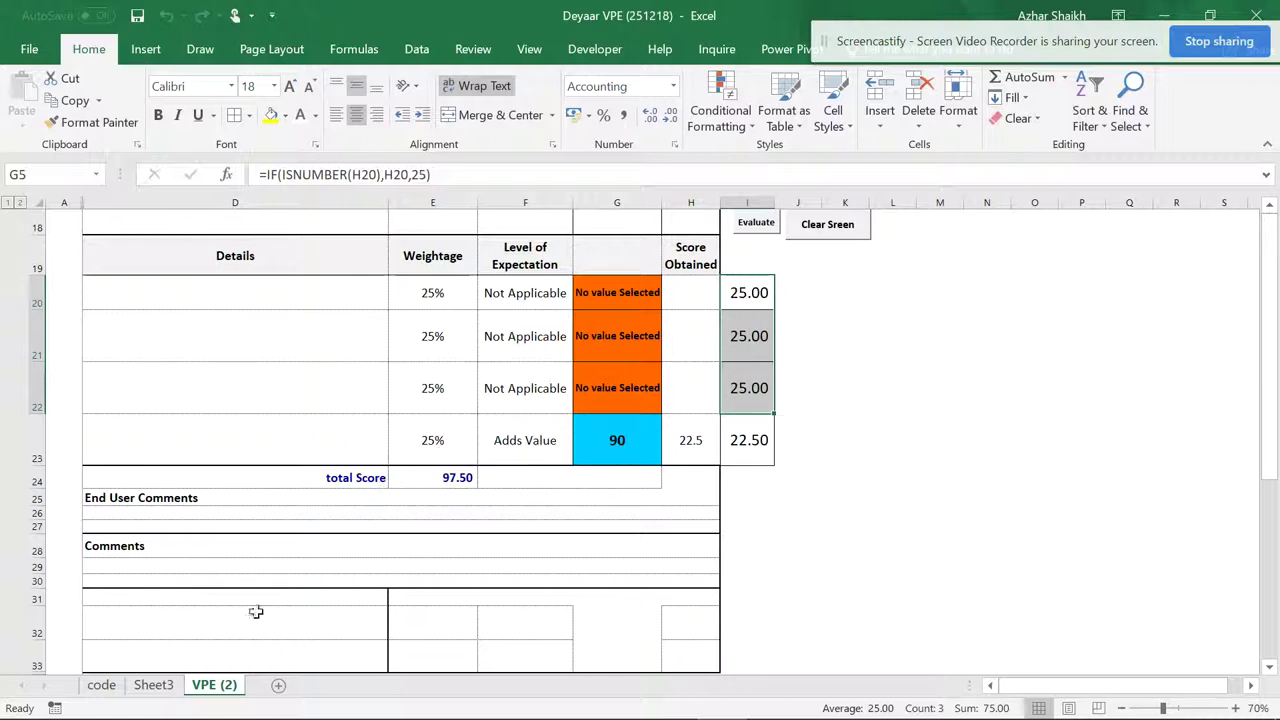
Go back to Sheet3 and clear the full-marks formulas from G5:G8.
click(152, 686)
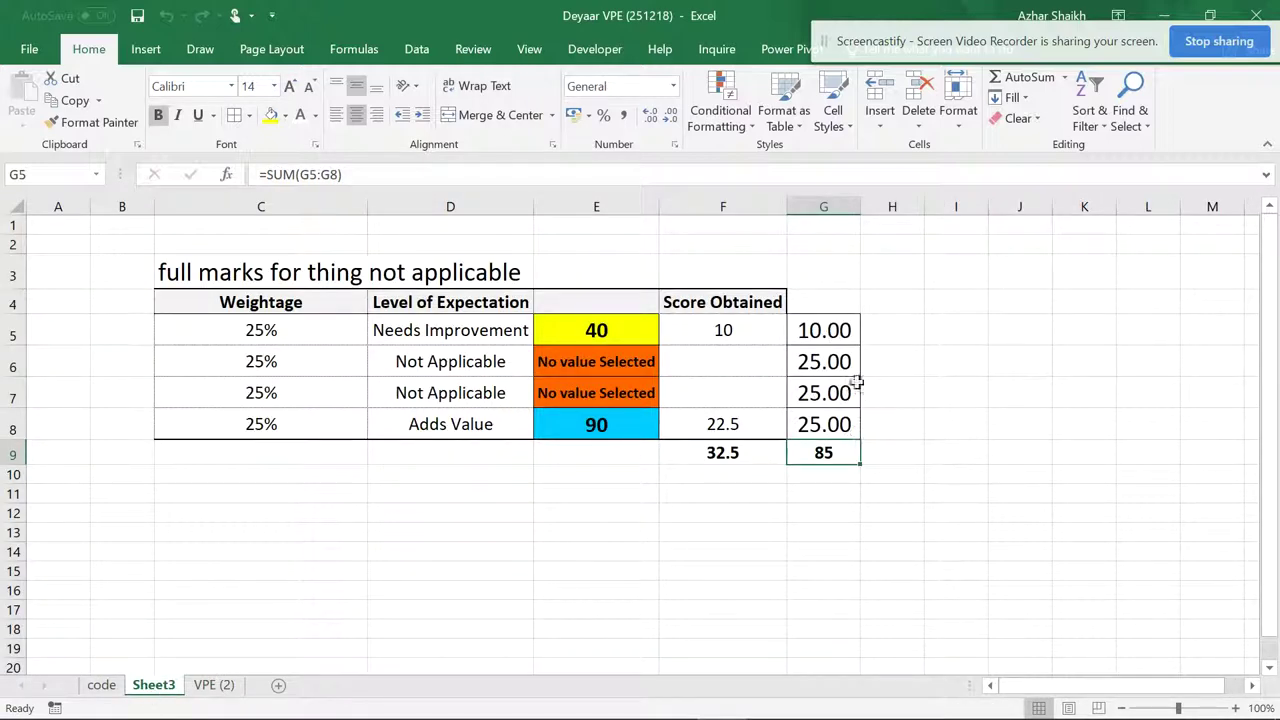
click(830, 336)
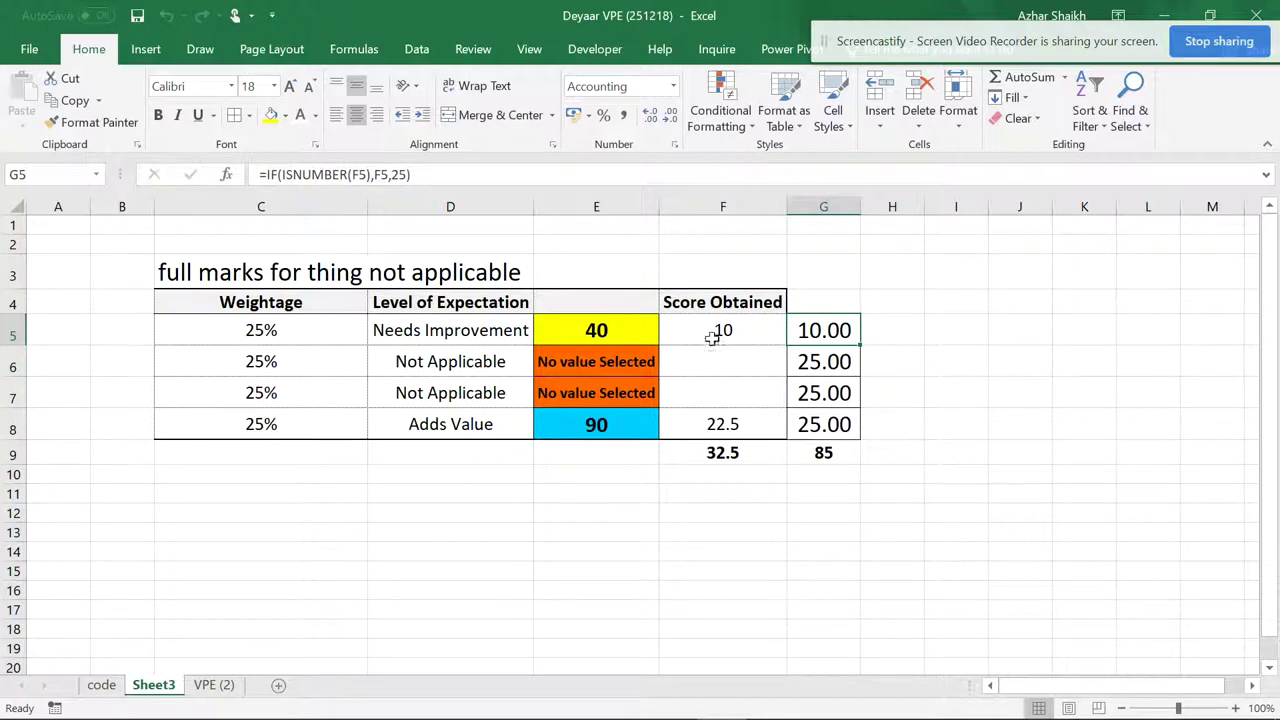
click(843, 362)
drag(820, 329, 835, 425)
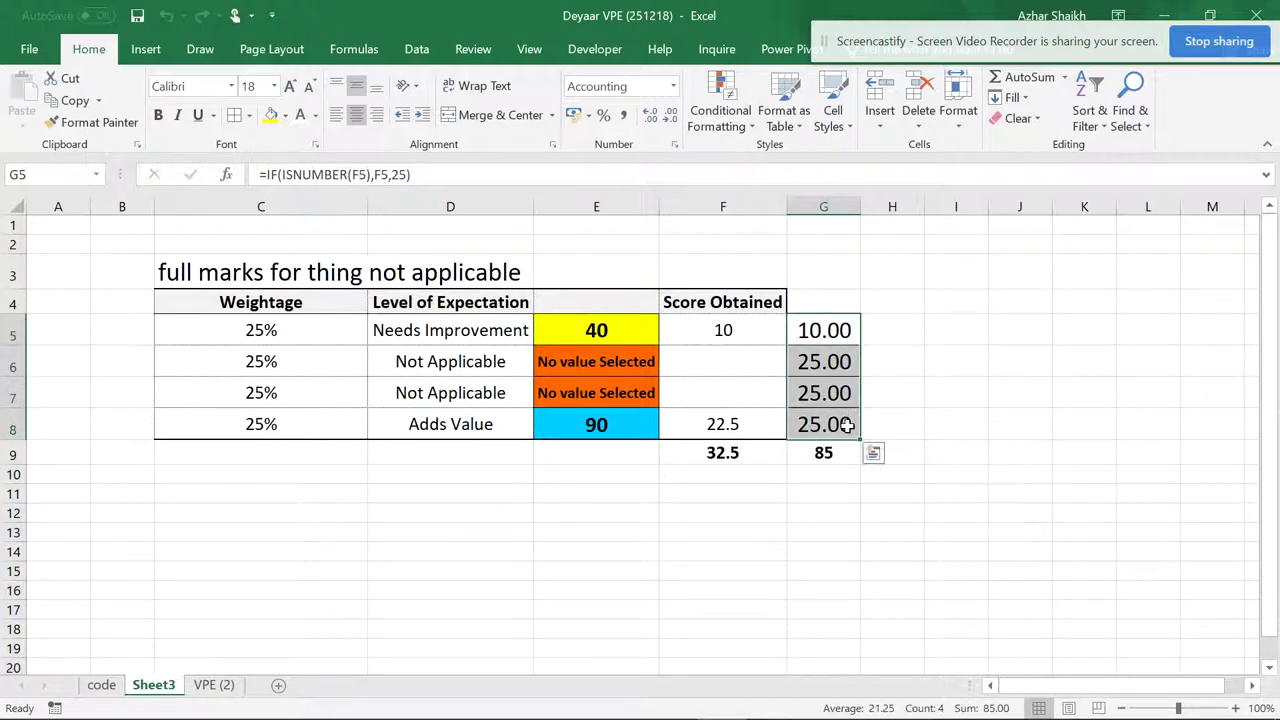
key(Delete)
Examine the Not Applicable levels in D6:D7 and the value and score formula in E5 and F5.
click(832, 337)
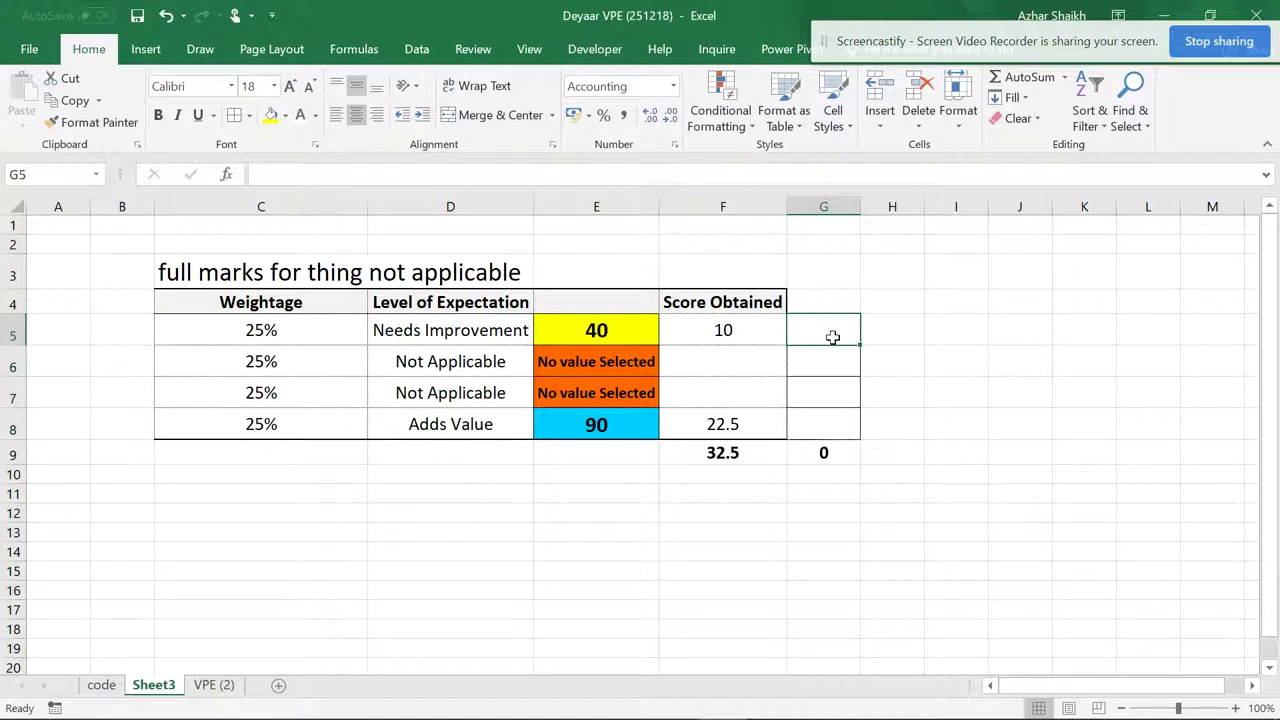
click(554, 368)
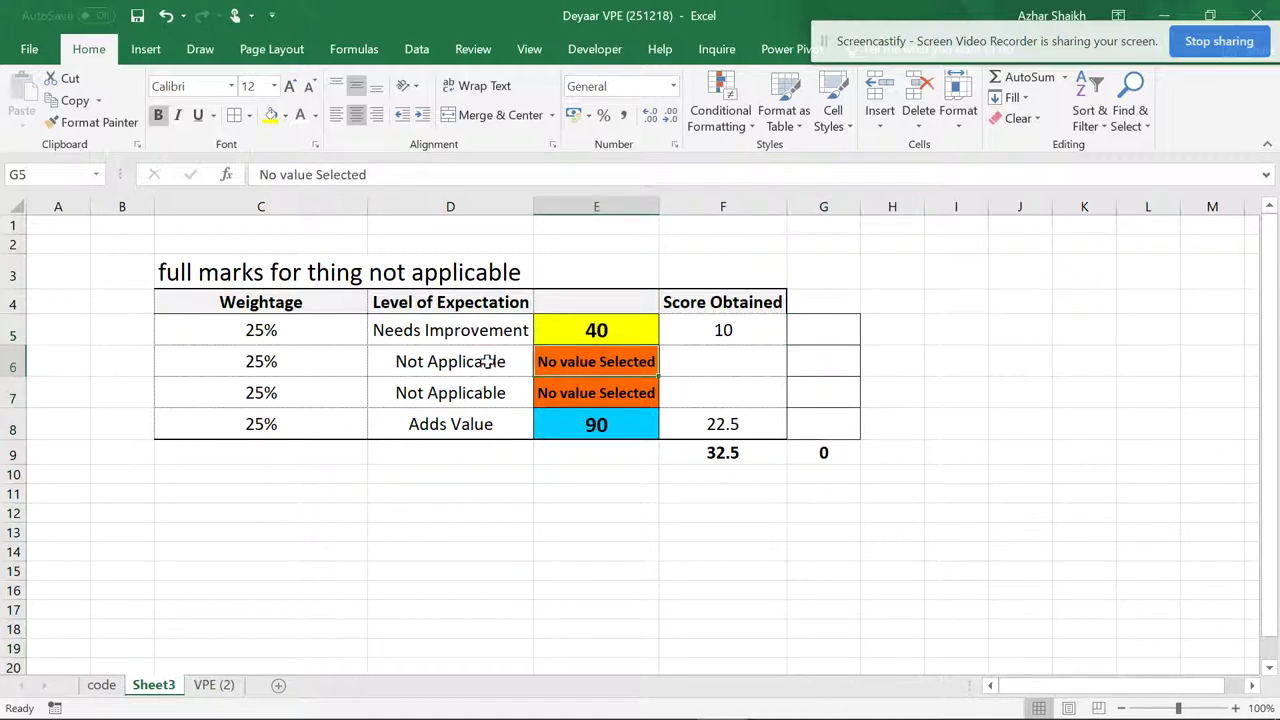
drag(488, 362, 494, 386)
click(704, 335)
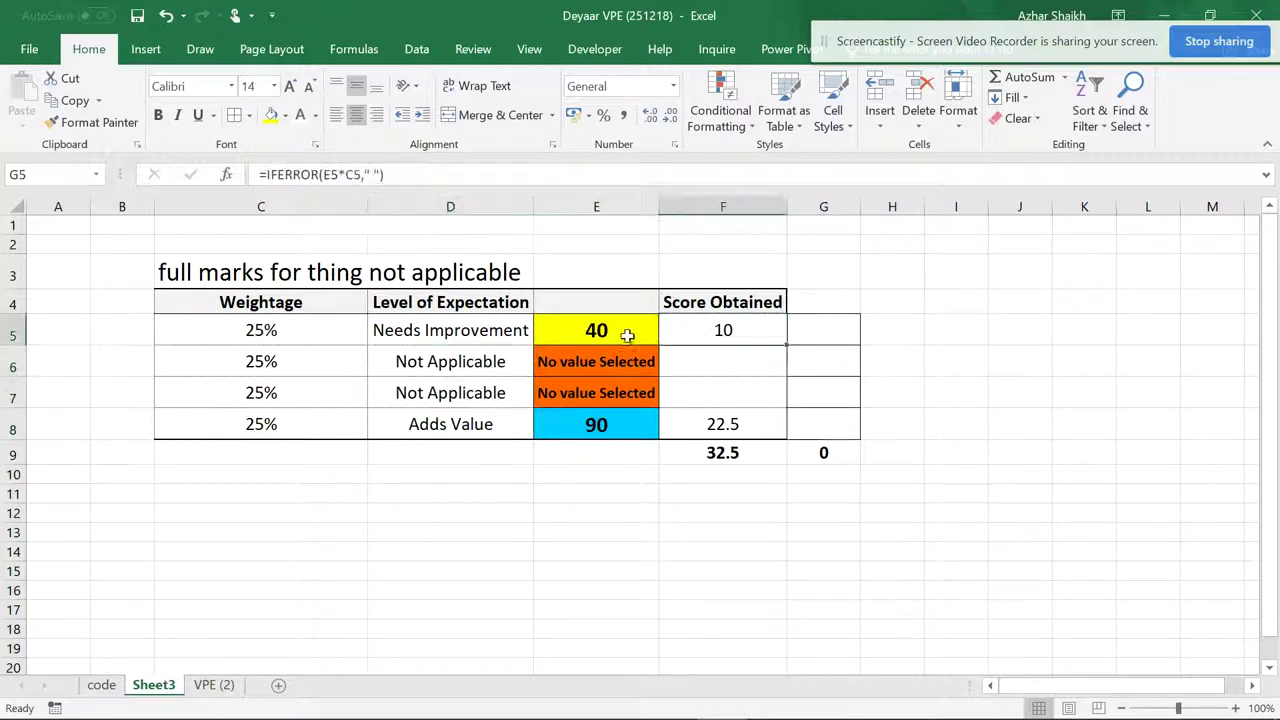
click(623, 331)
click(705, 330)
Enter the formula =ISNUMBER(F5) in G5 to test whether the obtained score is a number.
click(829, 336)
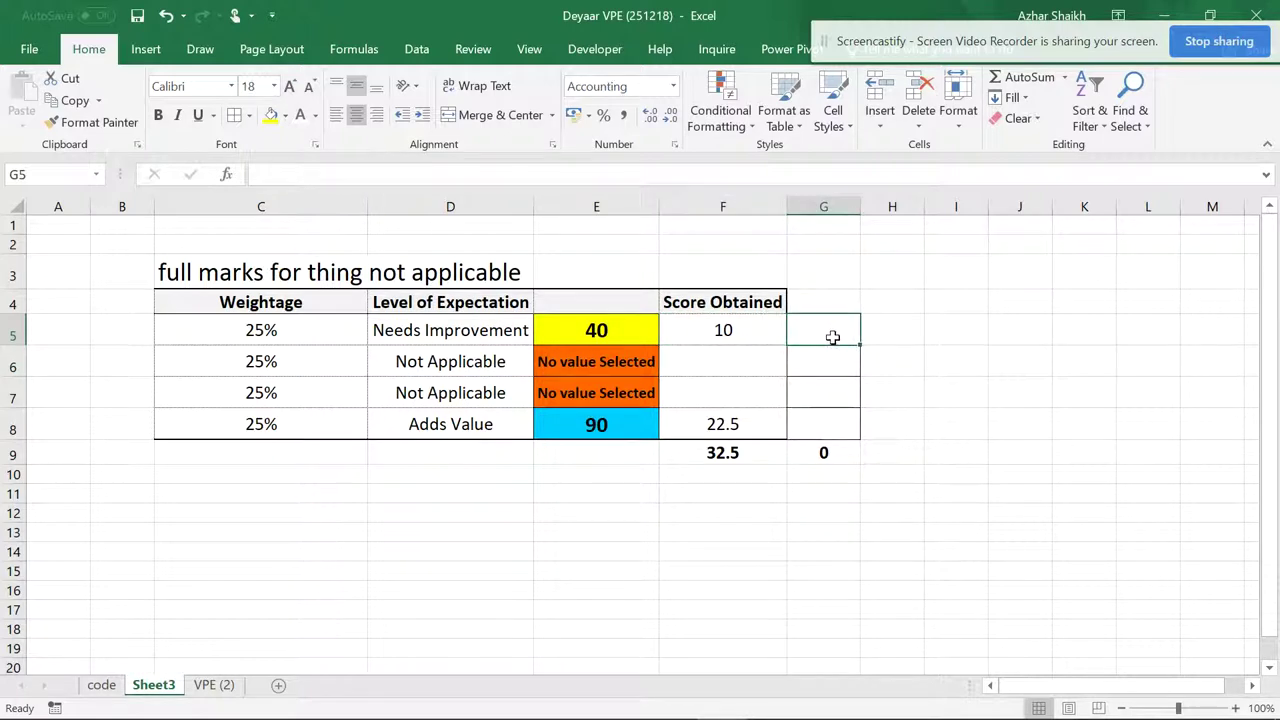
text(=)
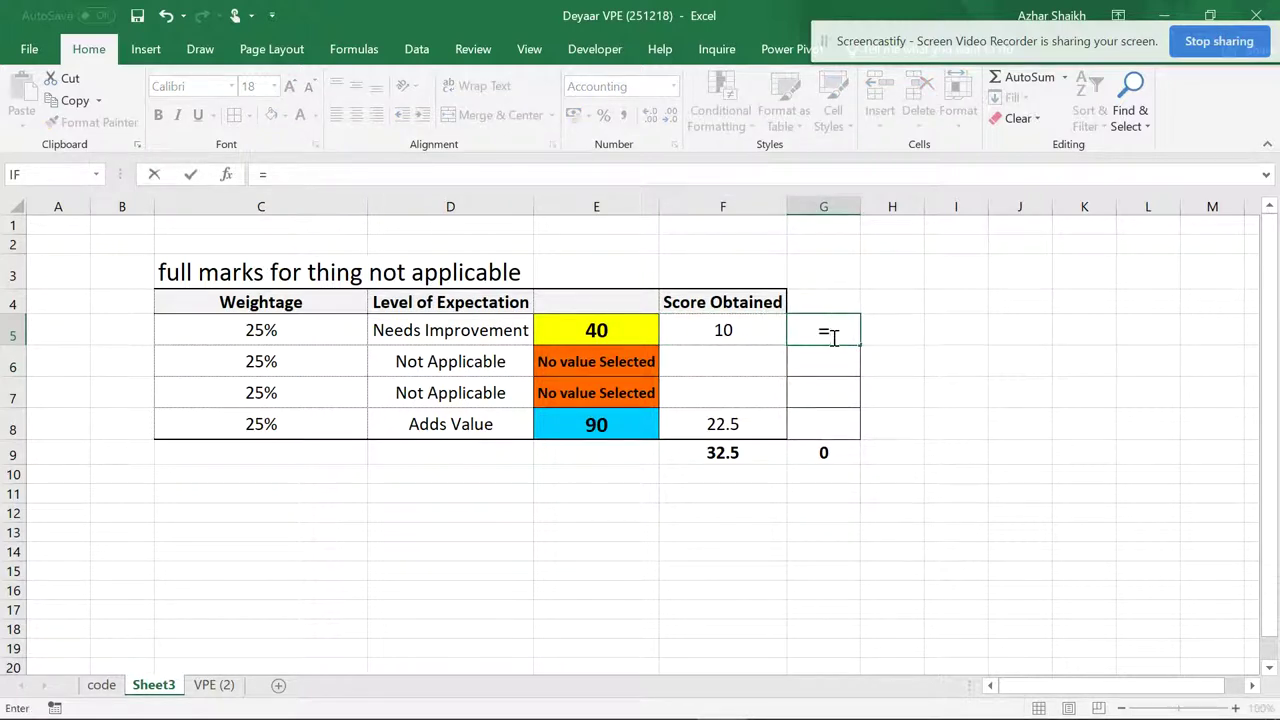
text(is)
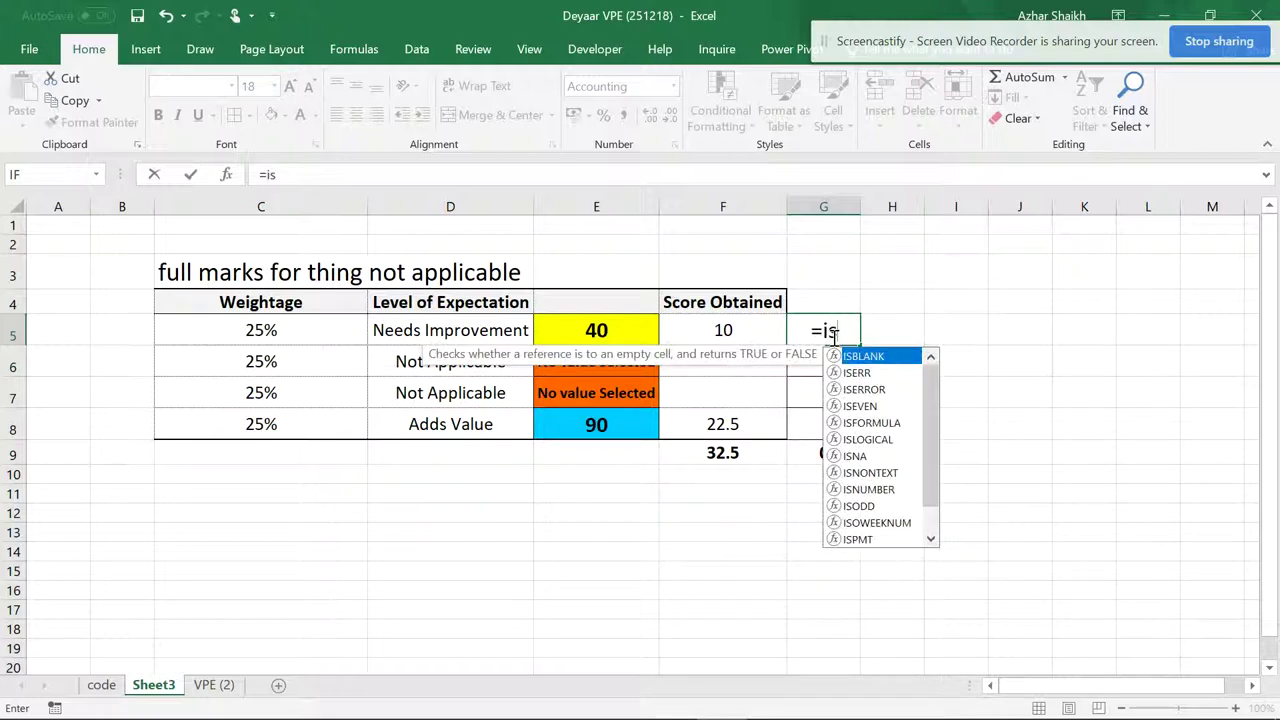
text(nm)
key(BackSpace)
text(umber()
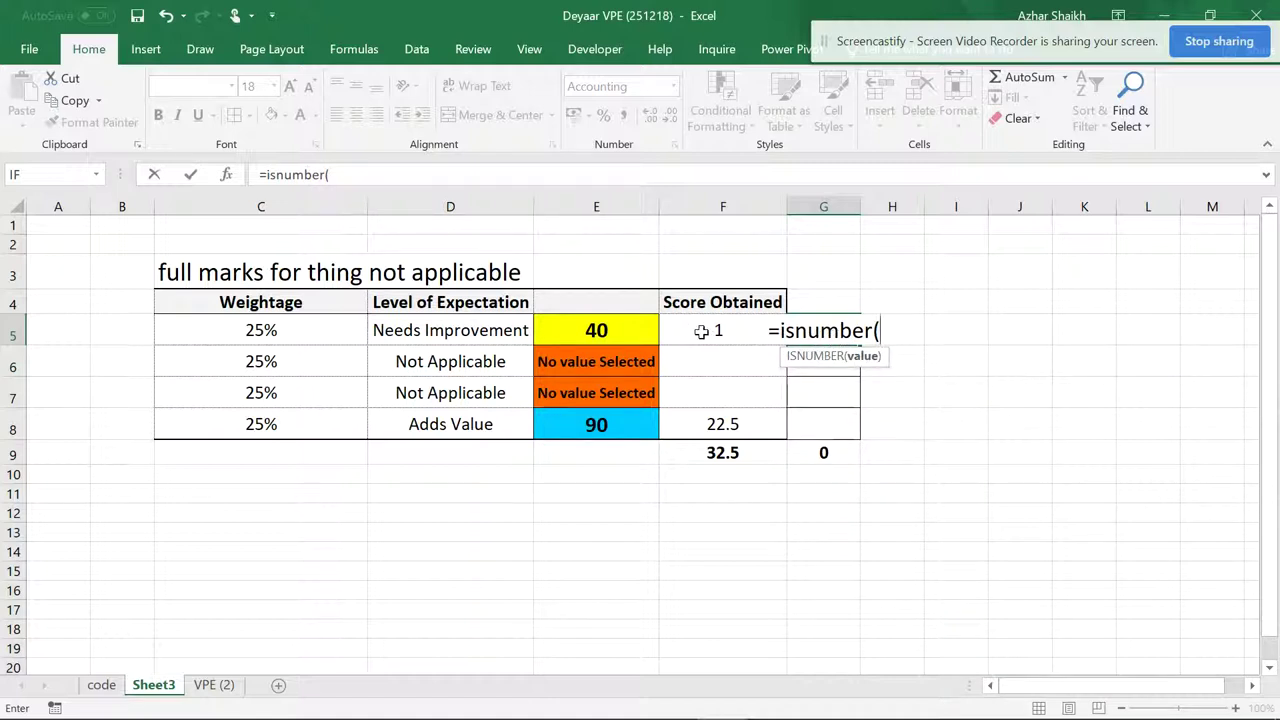
click(702, 332)
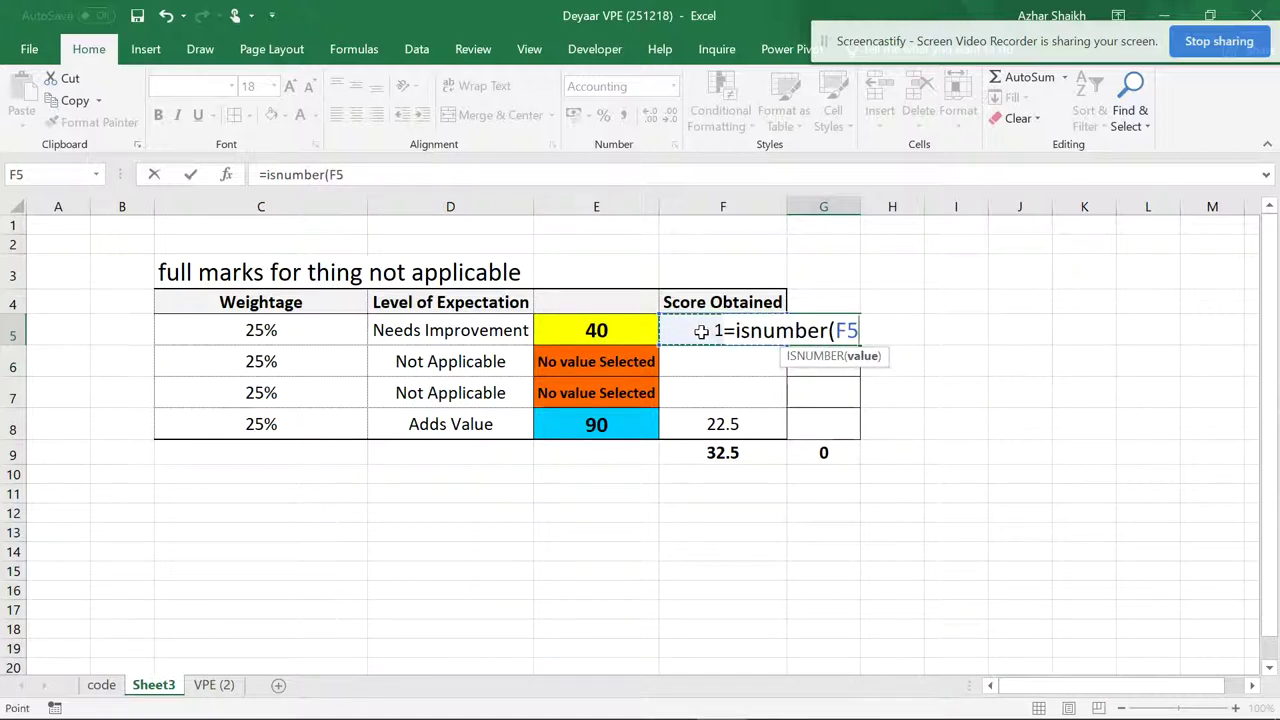
text())
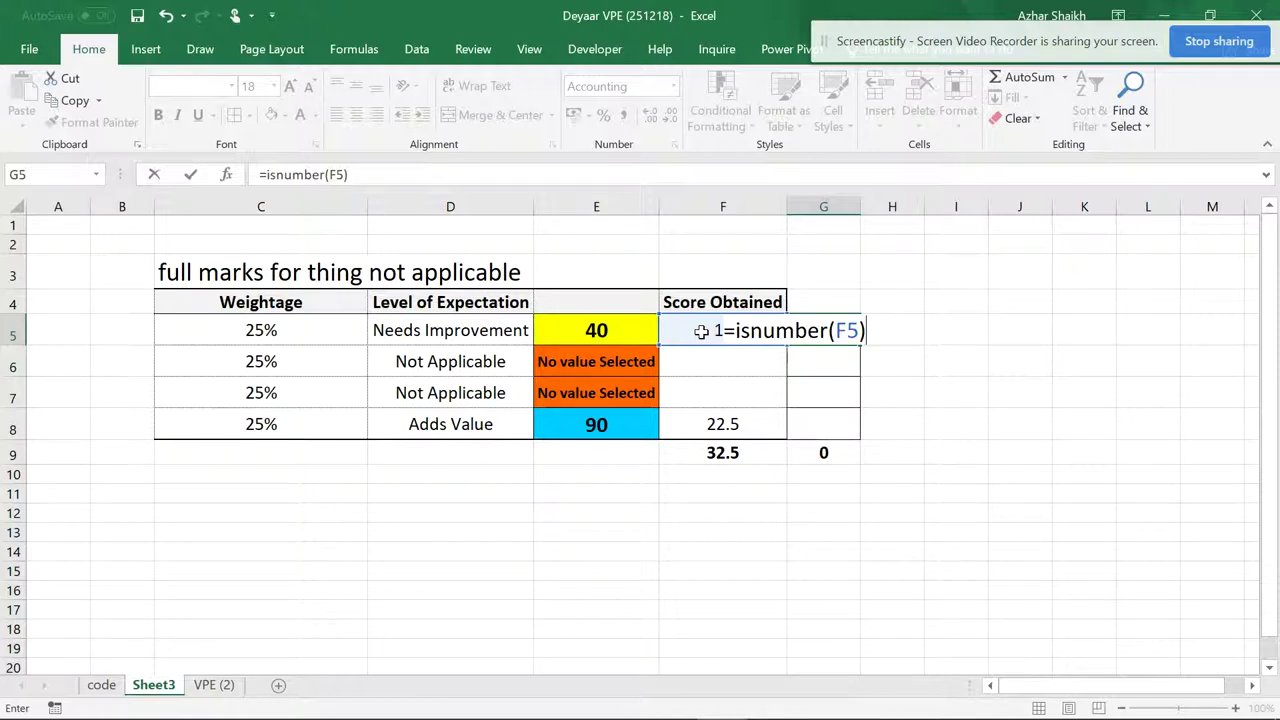
key(Return)
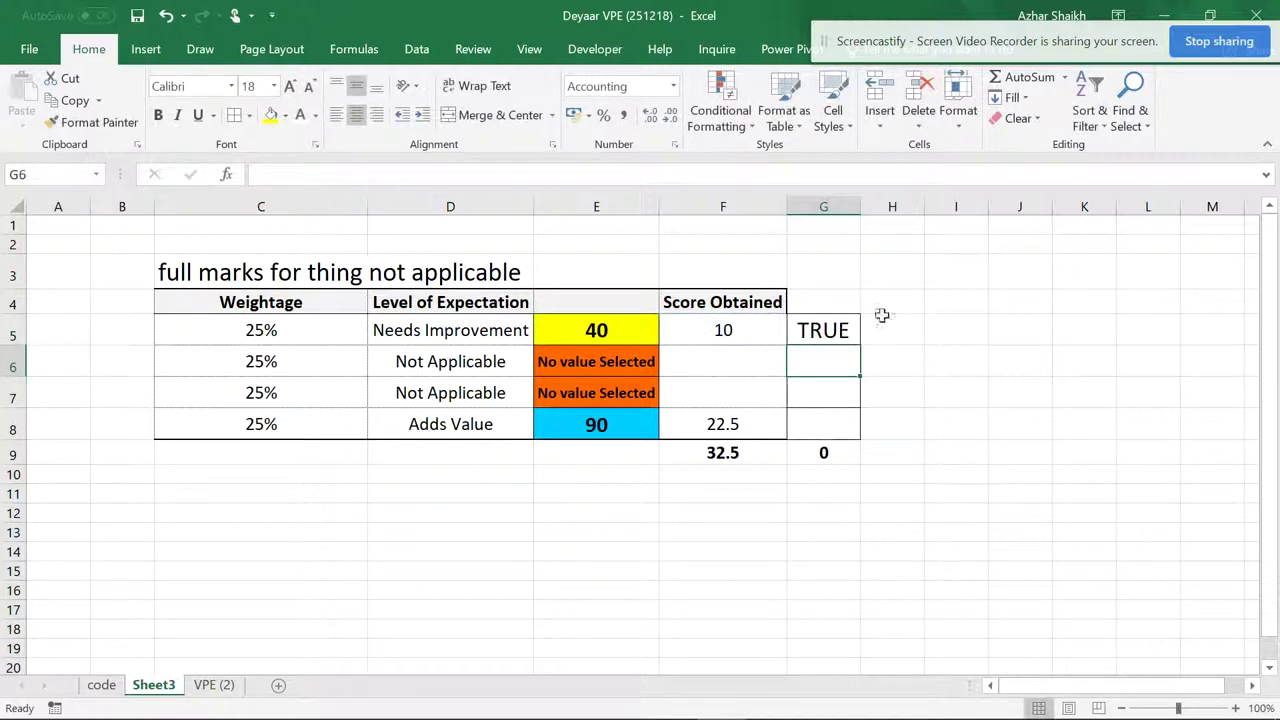
Wrap the G5 test in an IF that returns the score or else the weightage: =IF(ISNUMBER(F5),F5,C5).
click(843, 322)
click(268, 175)
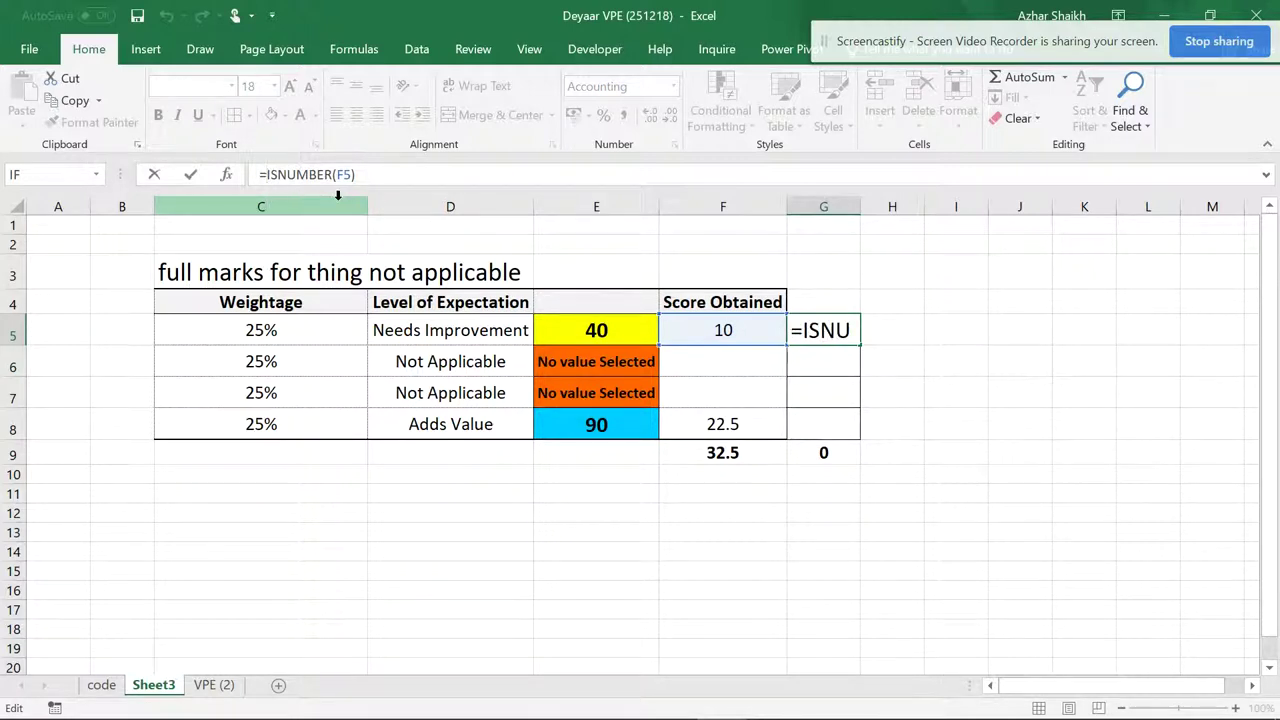
text(if)
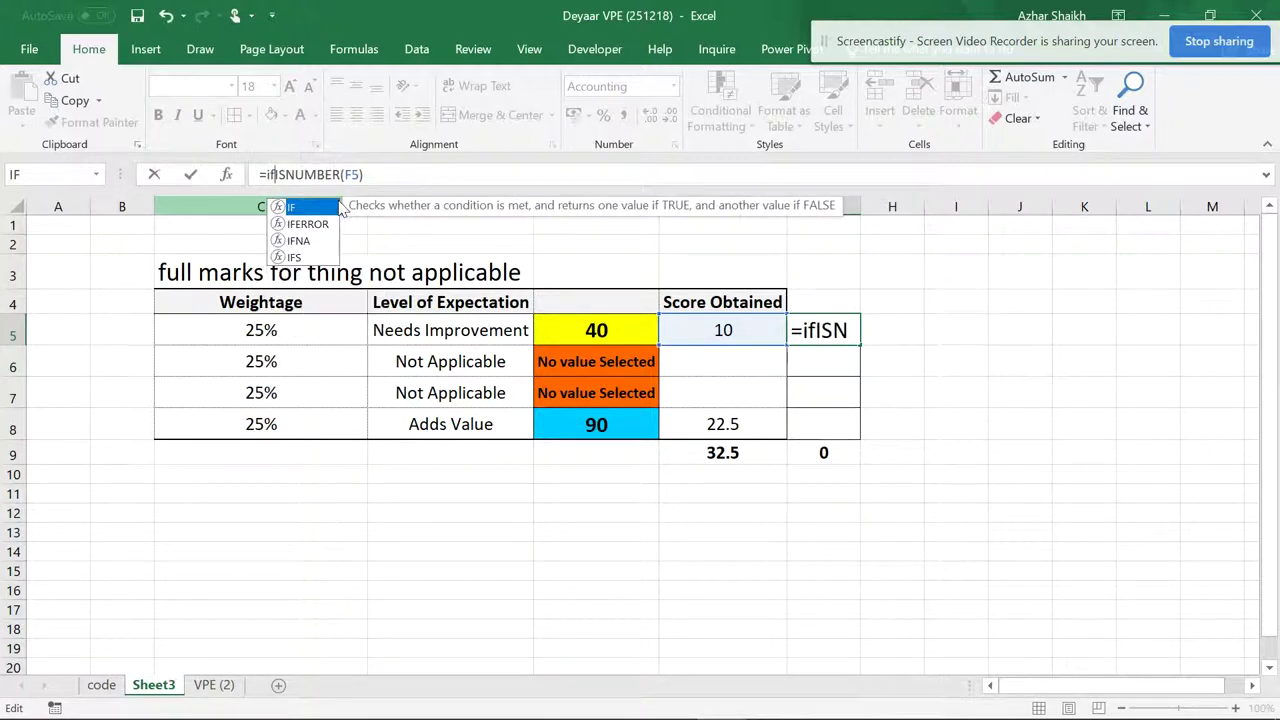
text(()
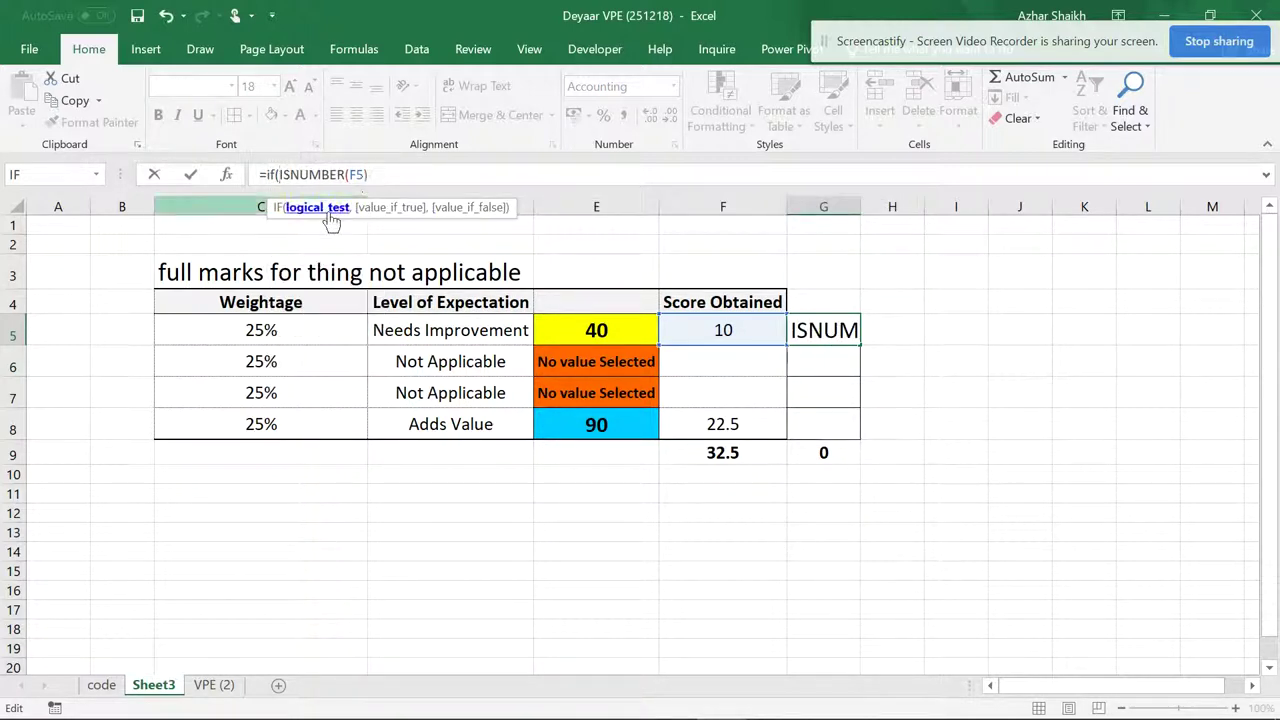
text(,)
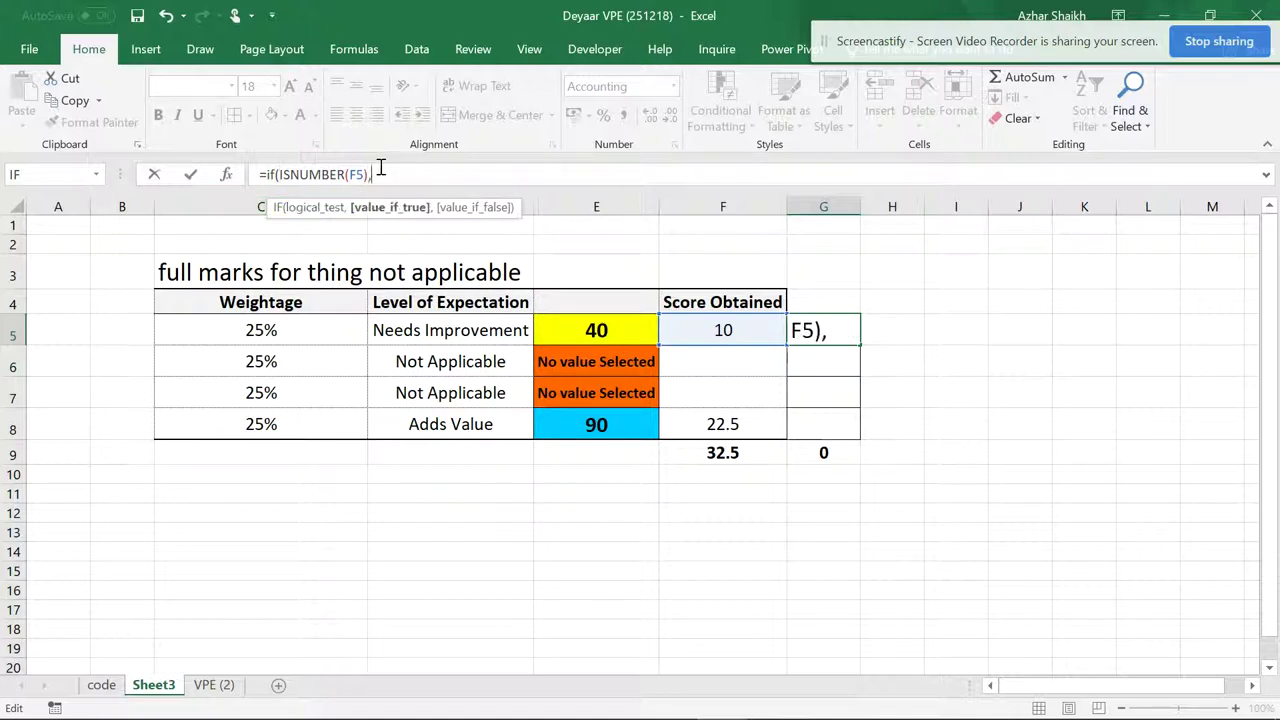
click(697, 330)
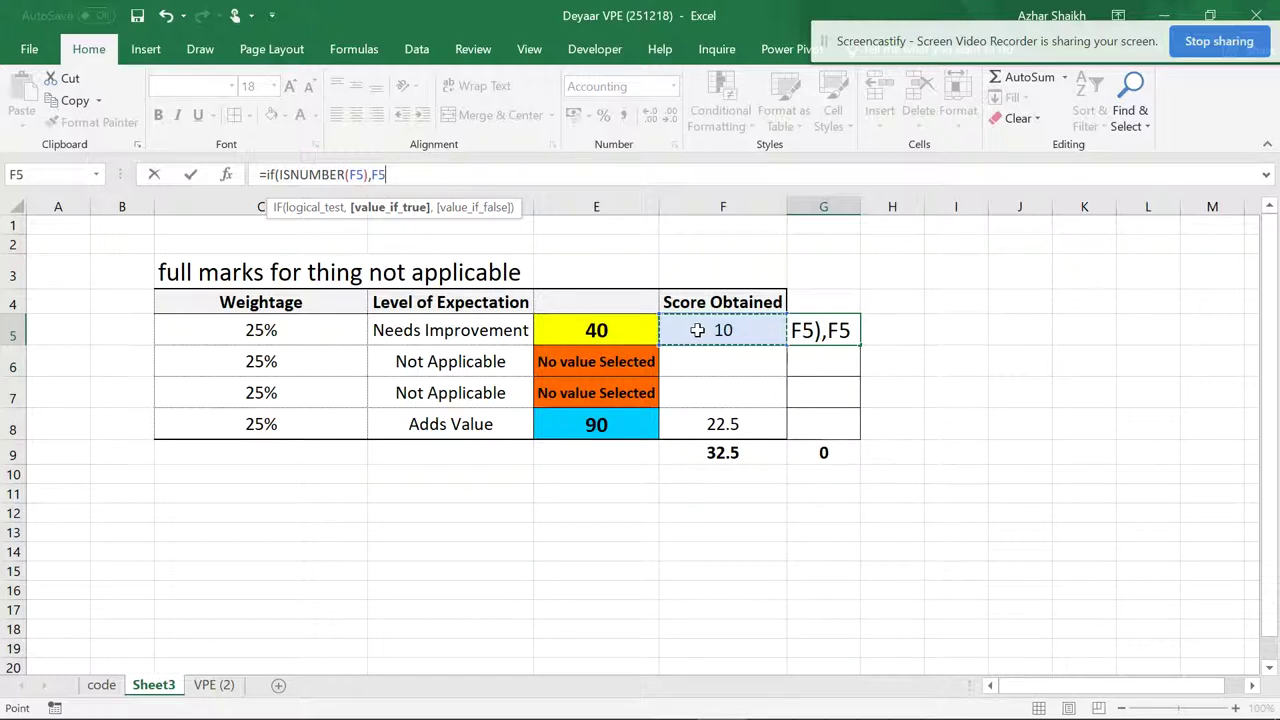
text(,)
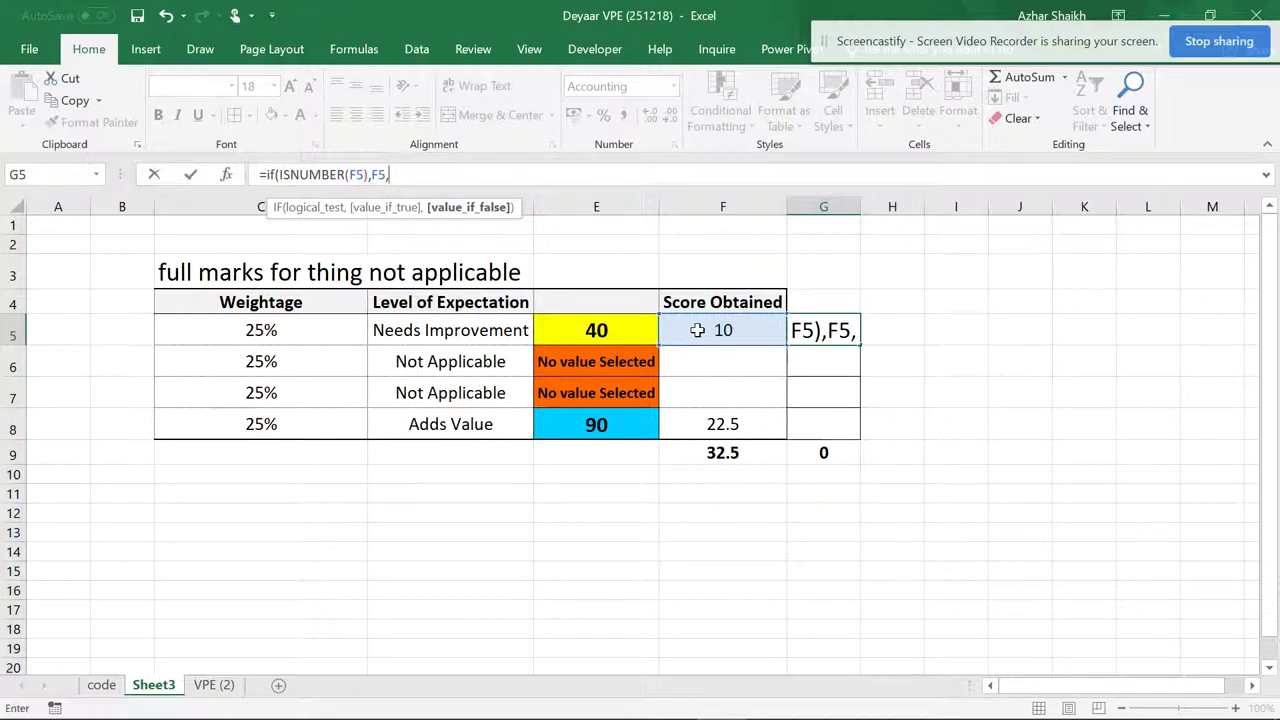
click(299, 331)
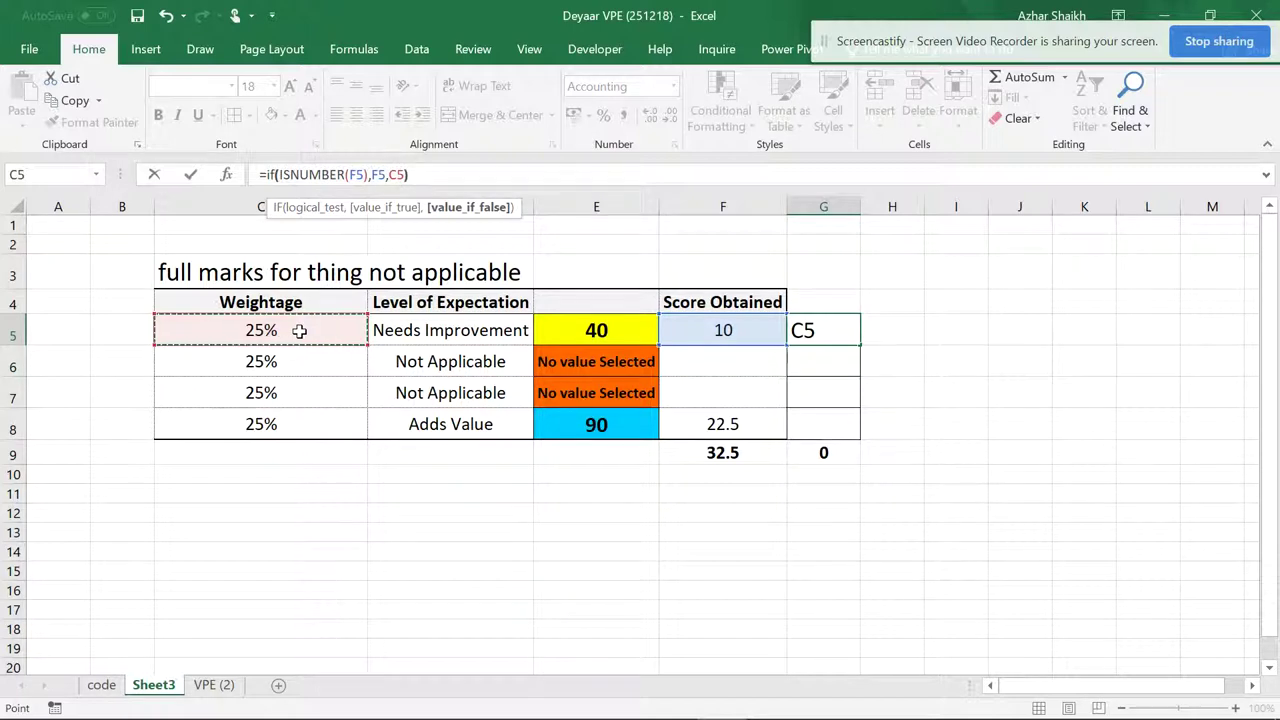
text())
key(Return)
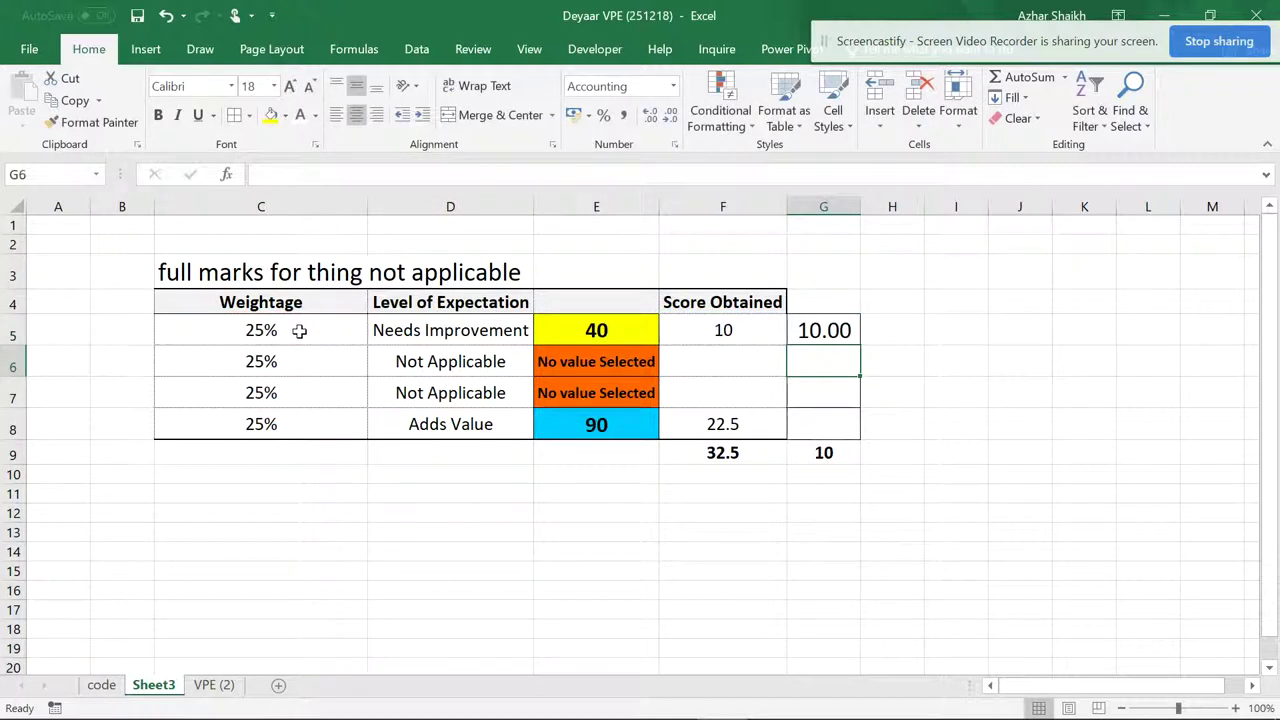
Copy the G5 formula down through G8 and check the formula in G6.
click(826, 328)
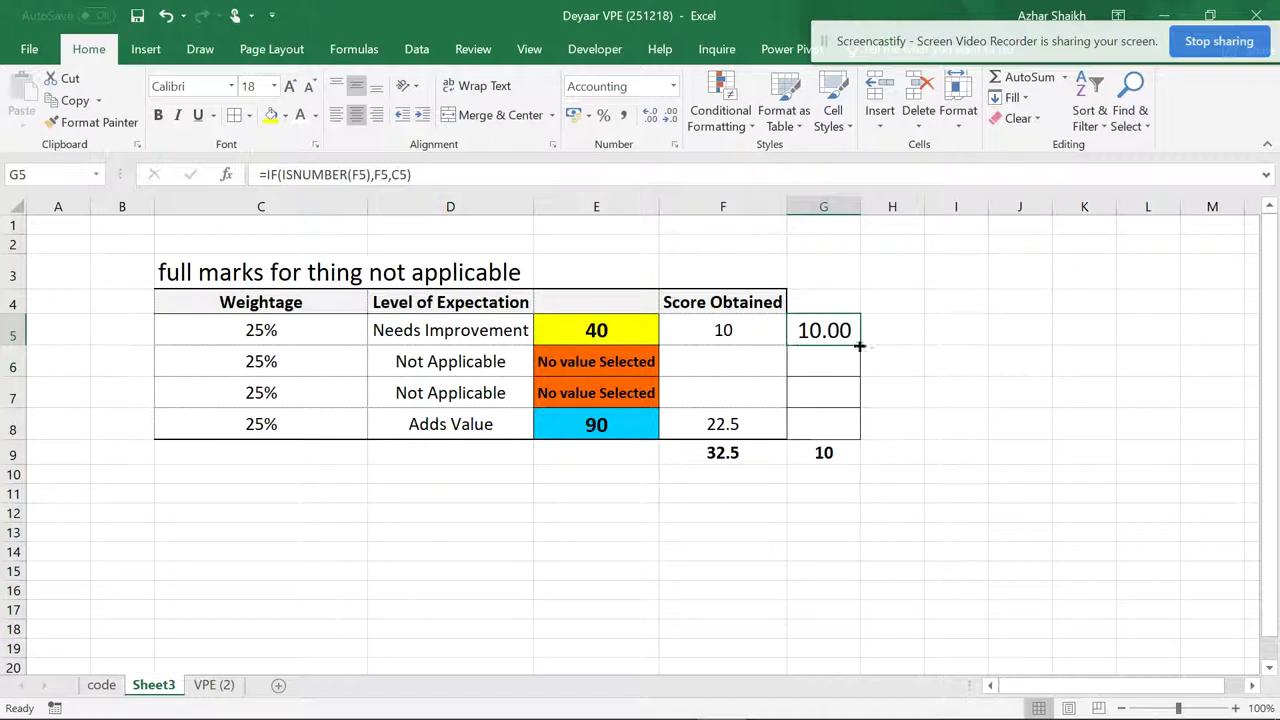
click(735, 338)
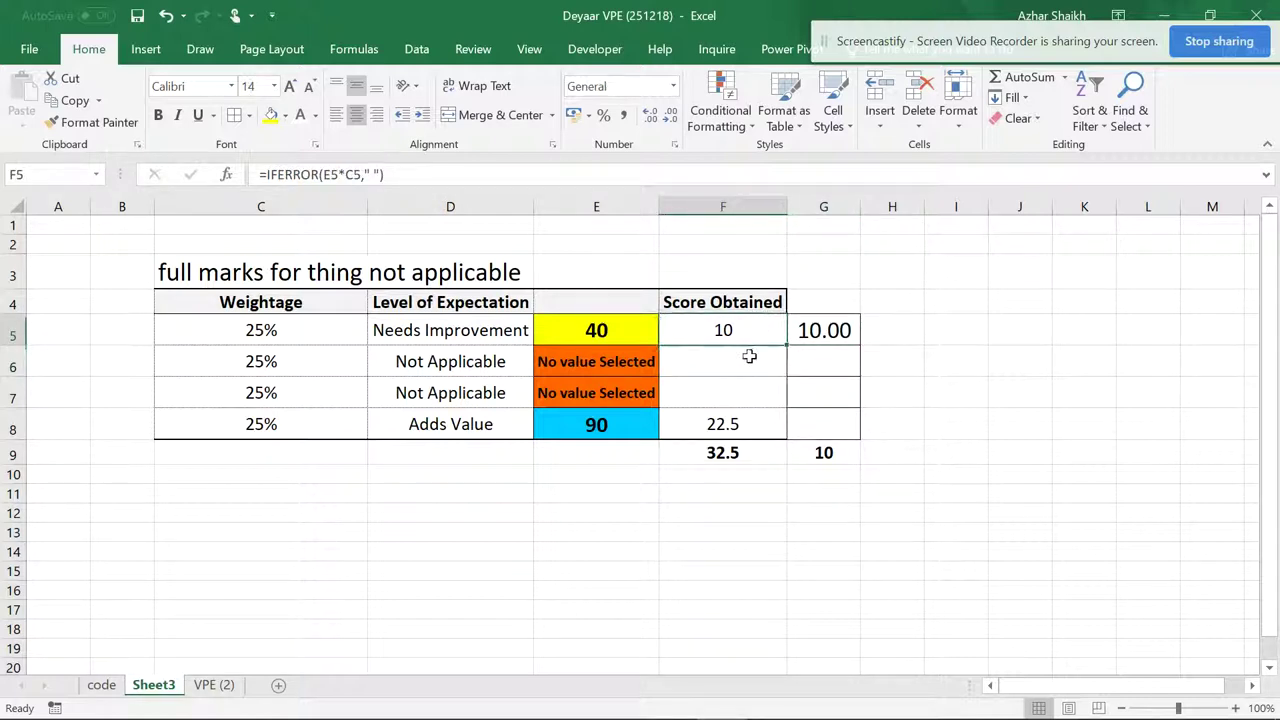
click(856, 340)
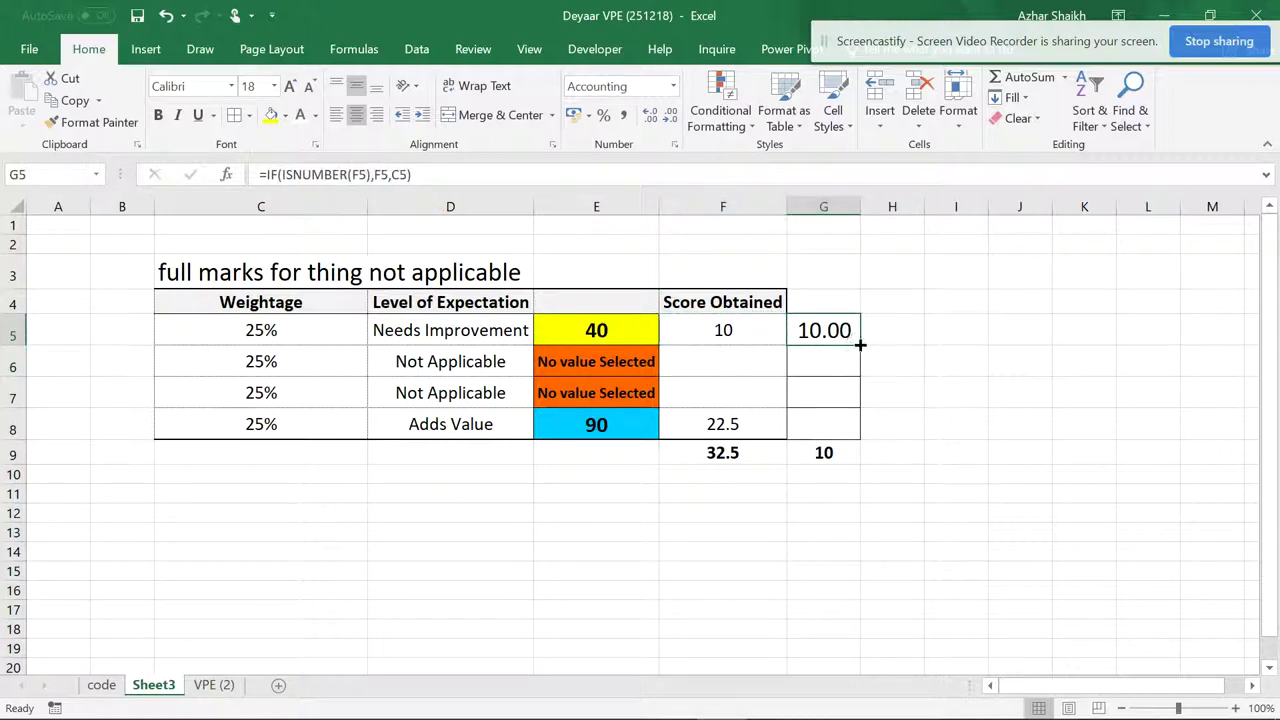
drag(860, 344, 846, 428)
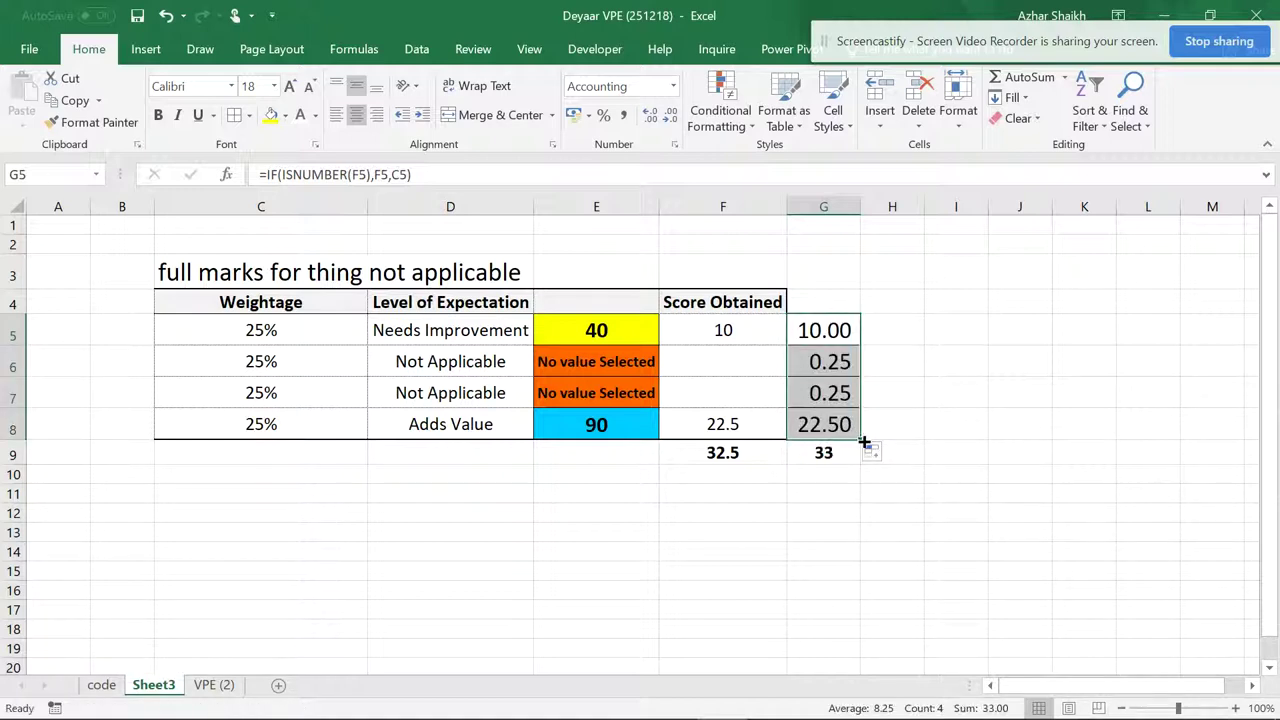
click(838, 368)
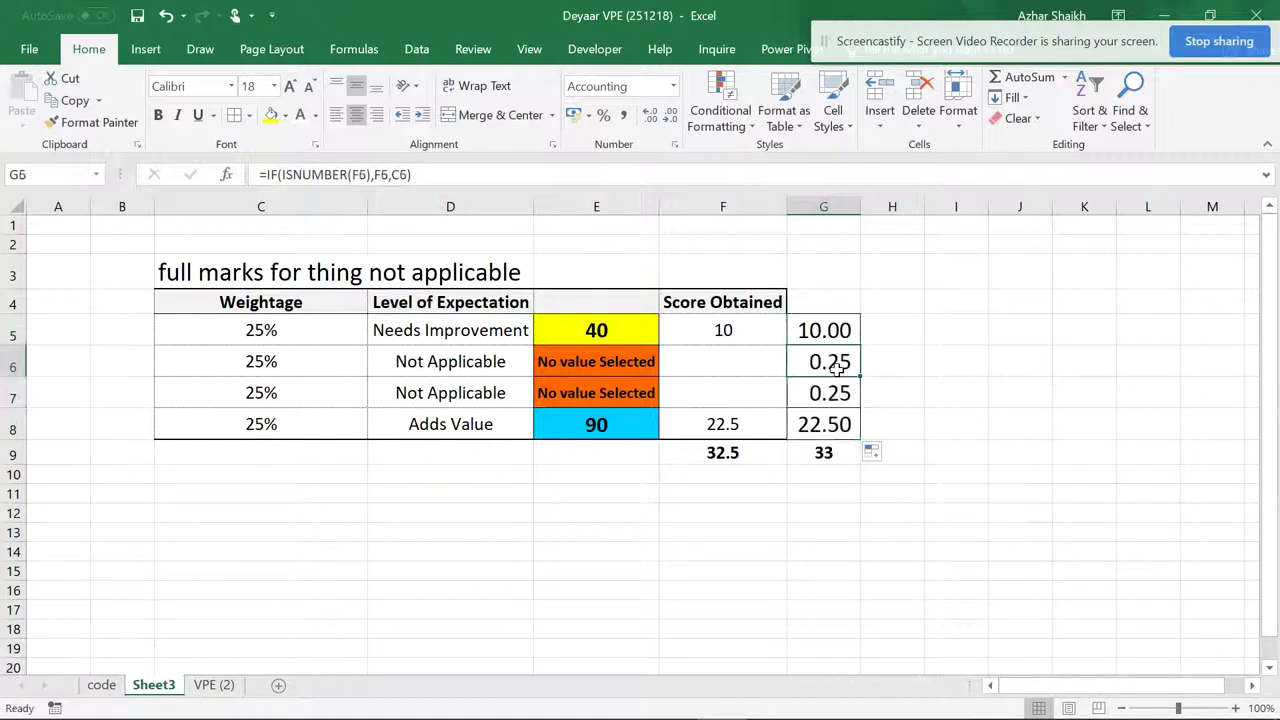
Replace the weightage in C5 with 25.
click(283, 330)
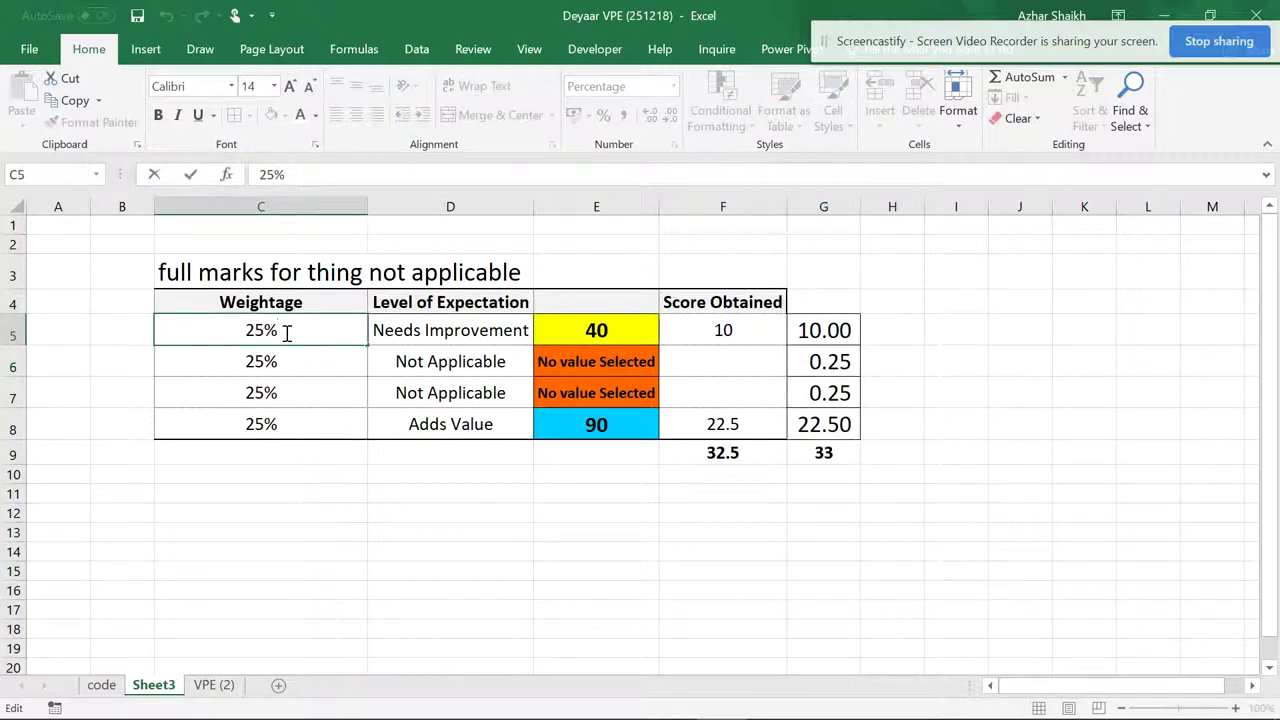
text(25)
click(284, 395)
click(305, 330)
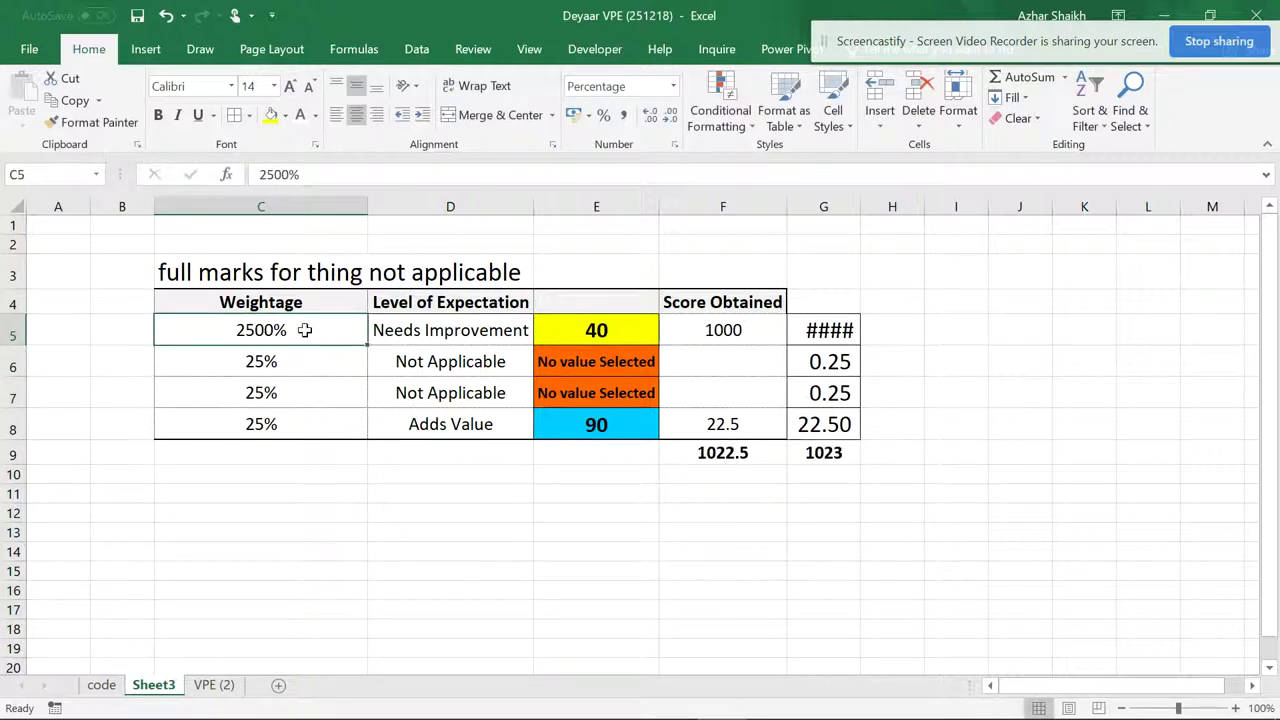
text(25)
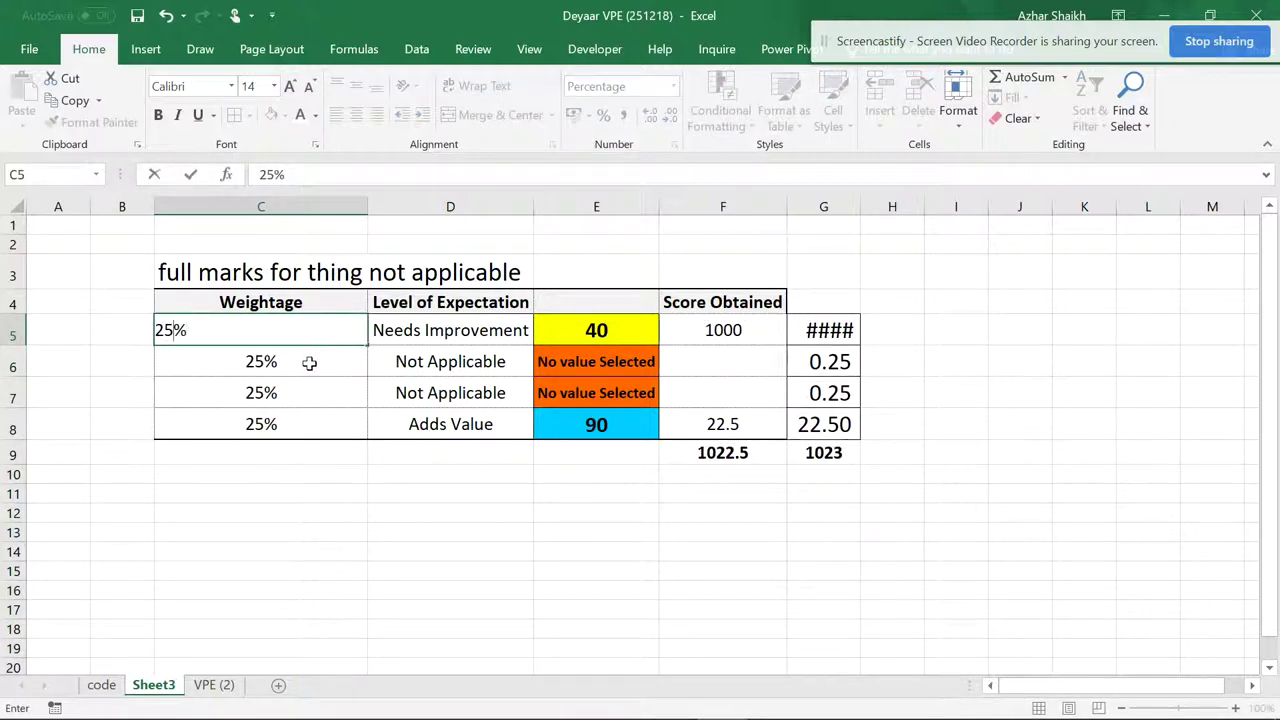
click(312, 365)
click(316, 335)
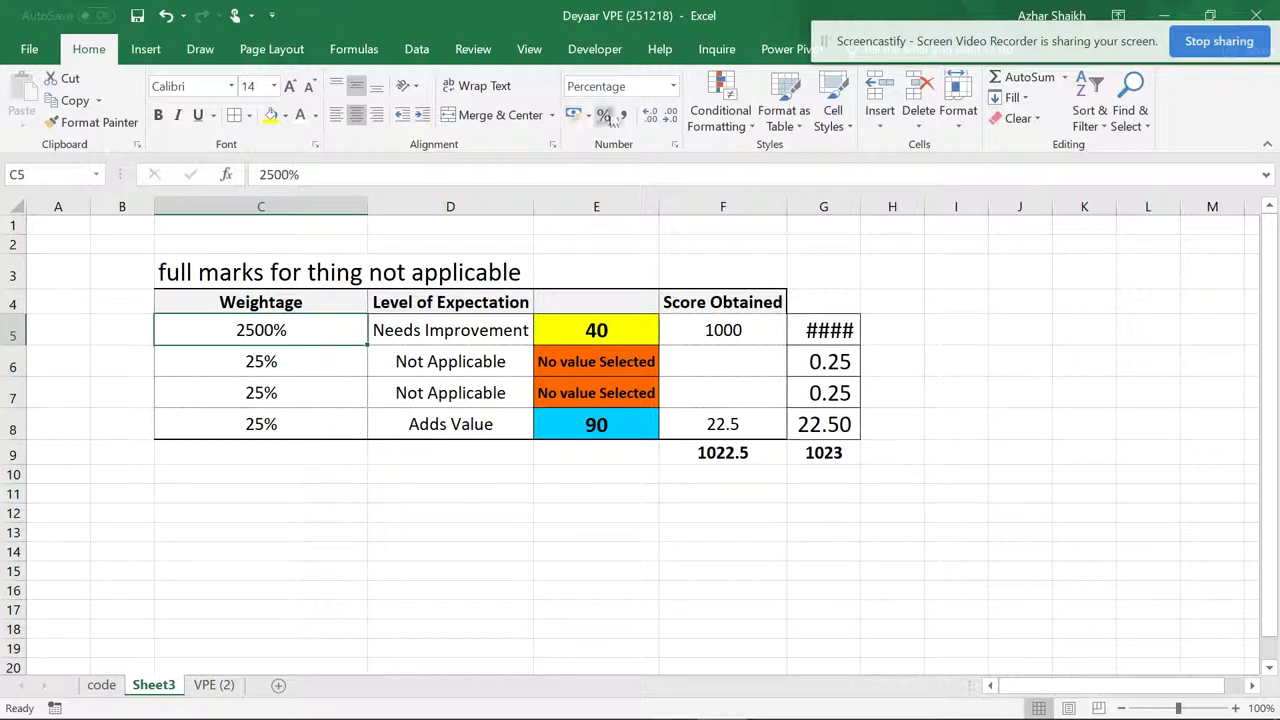
Change the format of the weightages in C5:C8 to Number.
click(222, 385)
drag(268, 333, 278, 420)
click(673, 86)
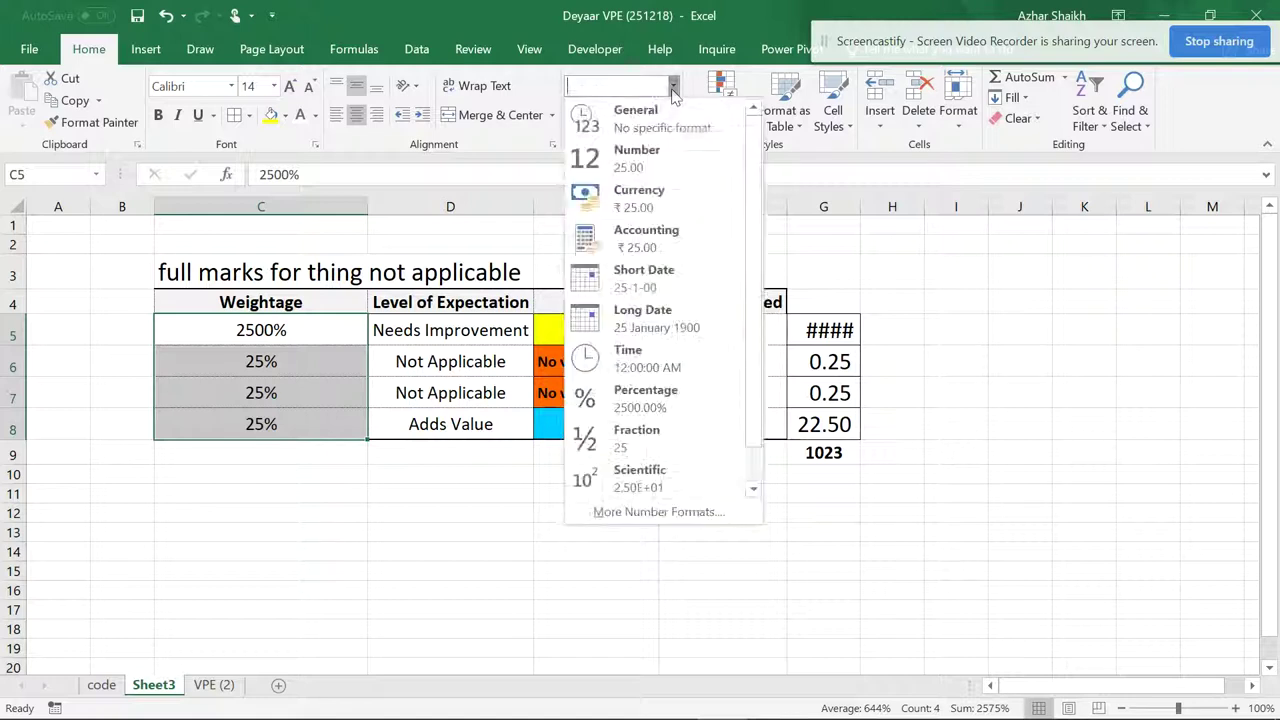
click(648, 163)
click(277, 333)
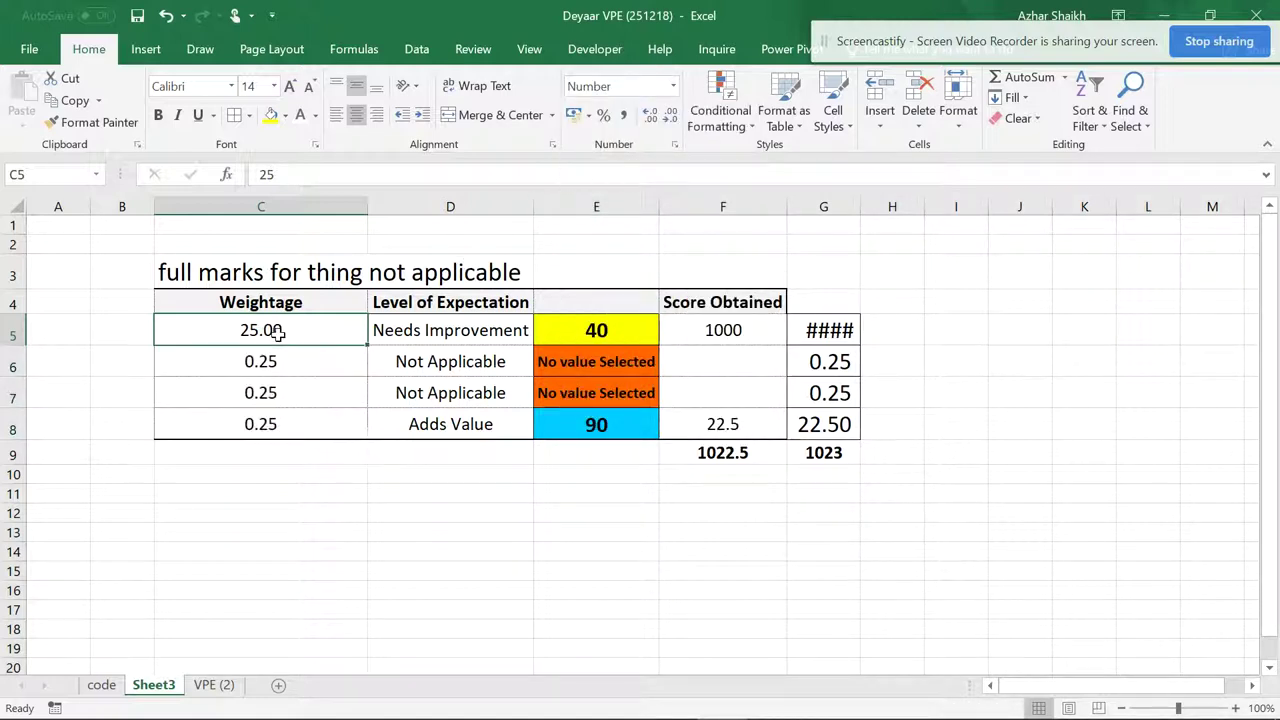
Copy the 25.00 weightage from C5 down to C8 and autofit the width of column G.
drag(364, 345, 358, 440)
double_click(860, 206)
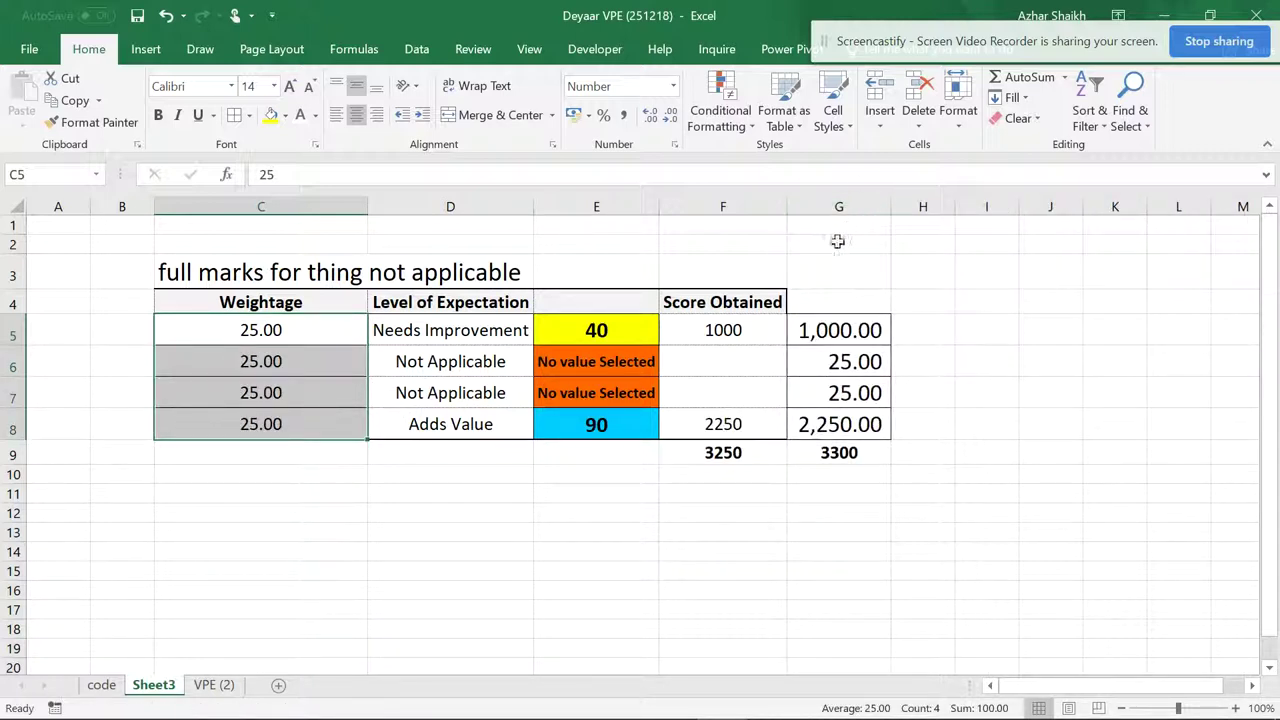
click(875, 320)
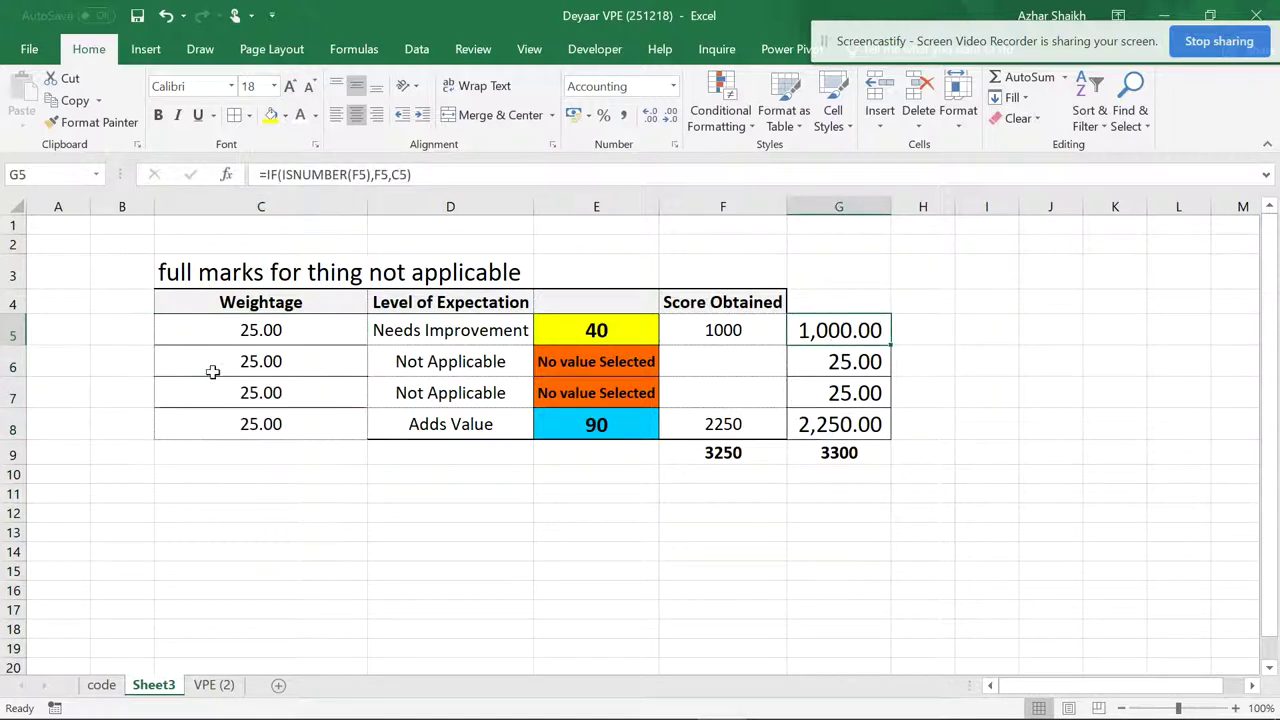
Set the weightages to 100 in C6 and 200 in C7, and review the G5 formula and the Not Applicable levels in D6:D7.
click(268, 364)
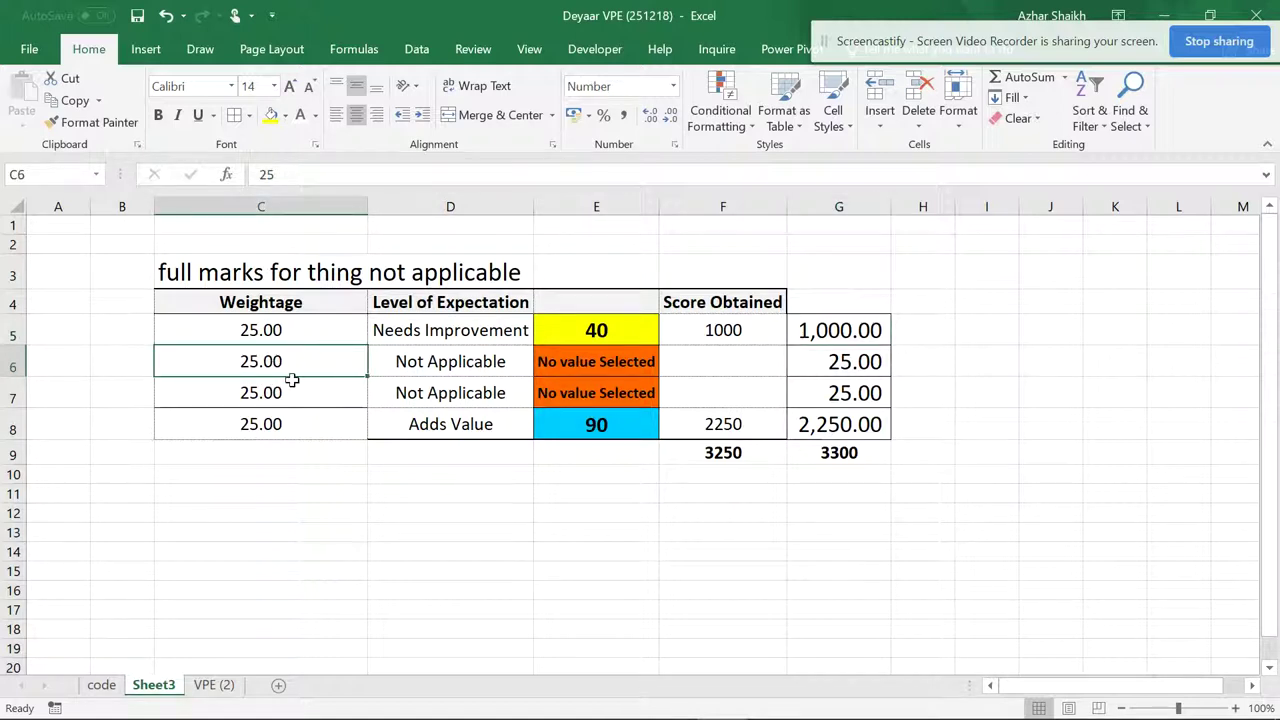
text(100)
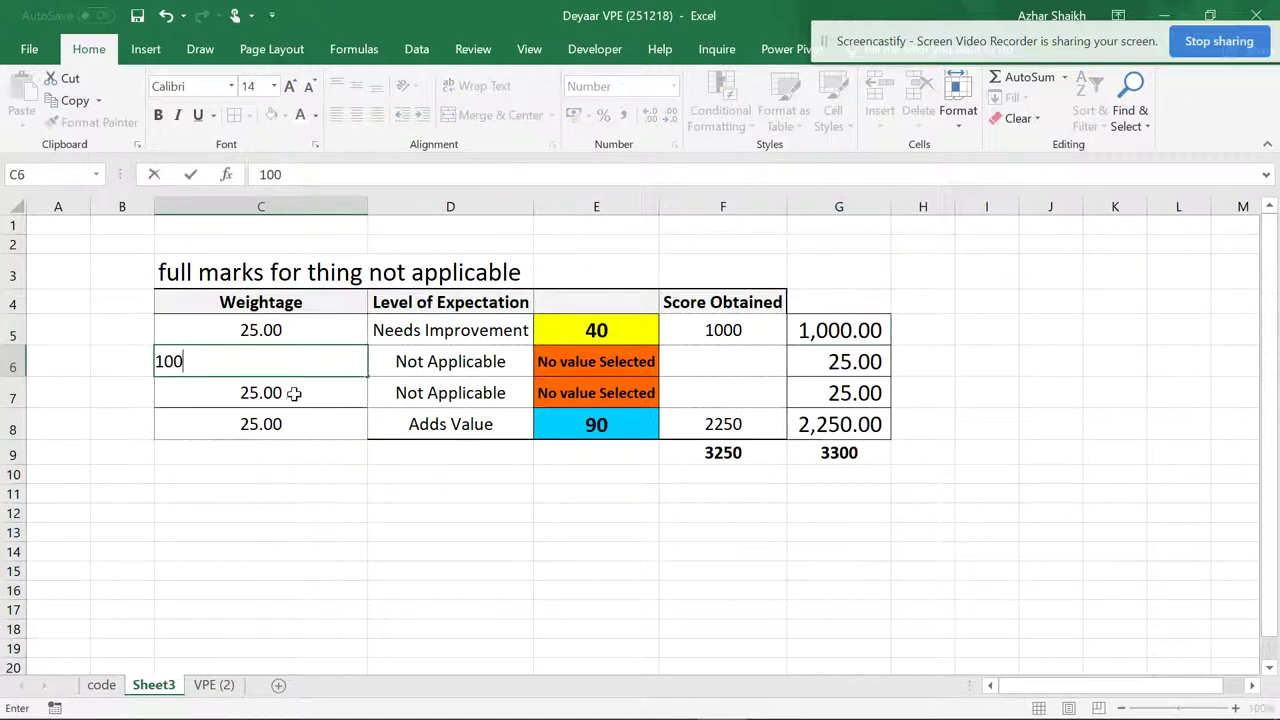
key(Return)
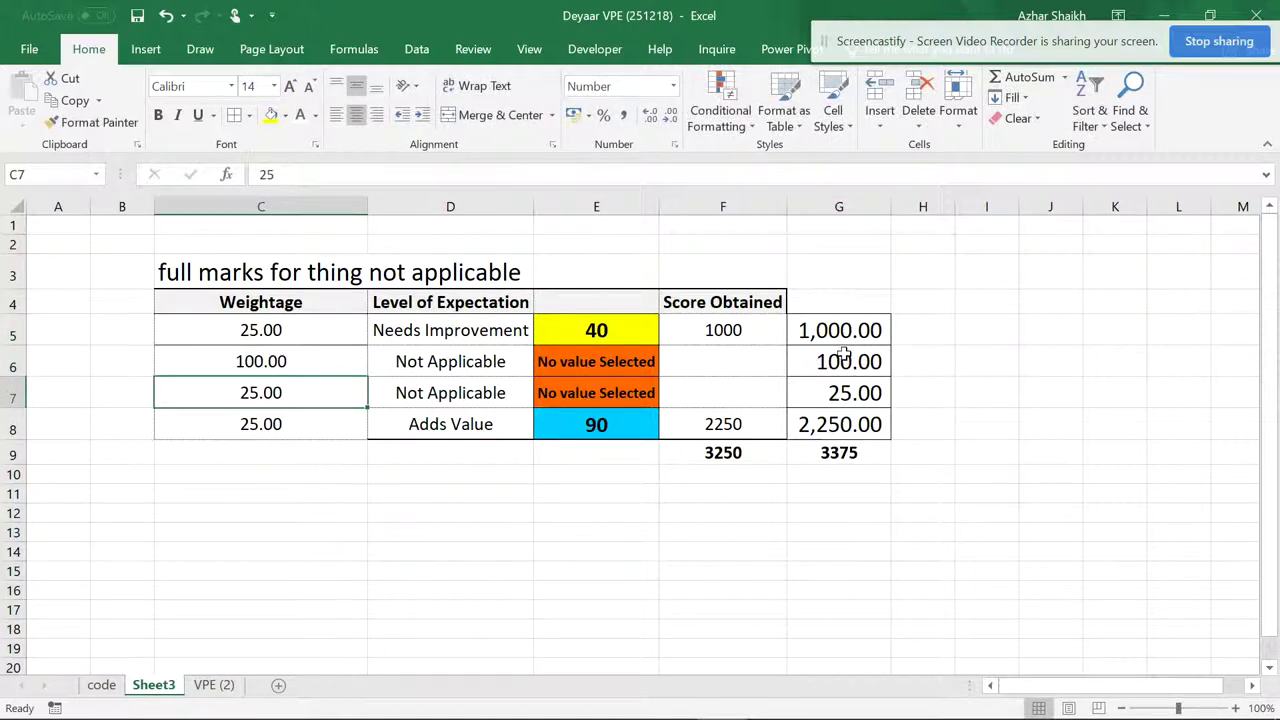
text(200)
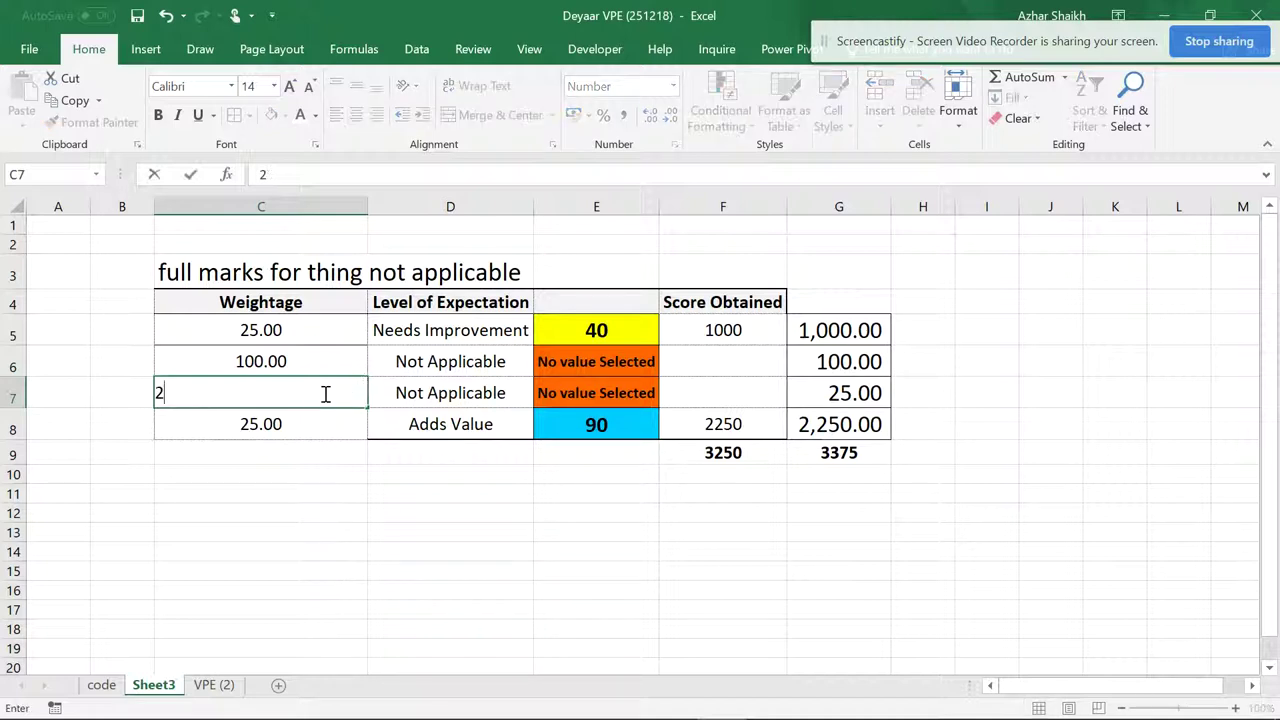
click(339, 449)
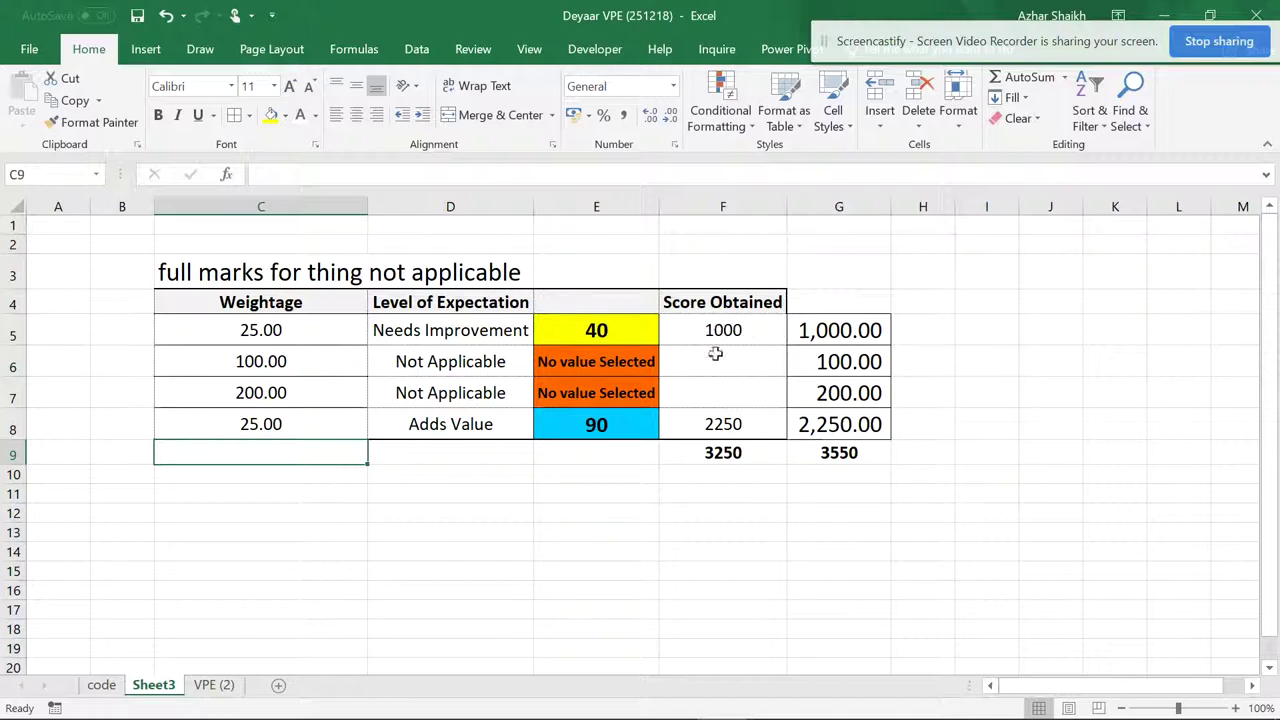
click(840, 333)
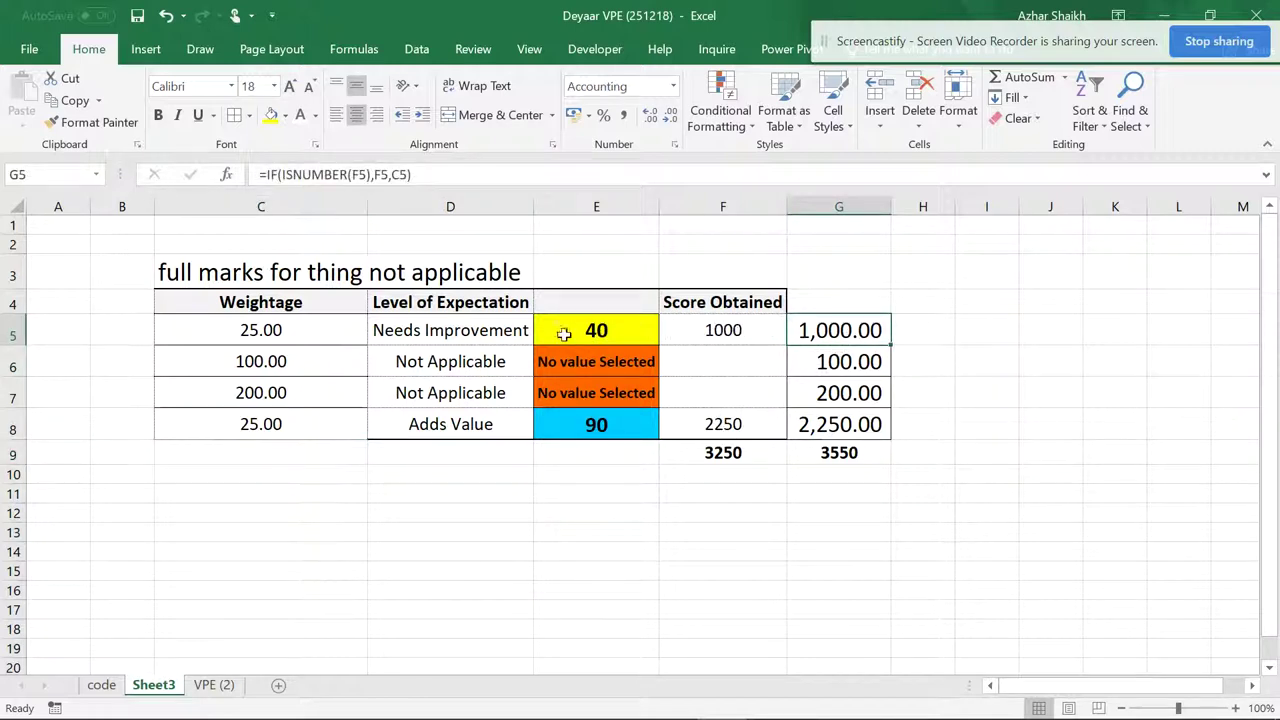
drag(465, 362, 470, 395)
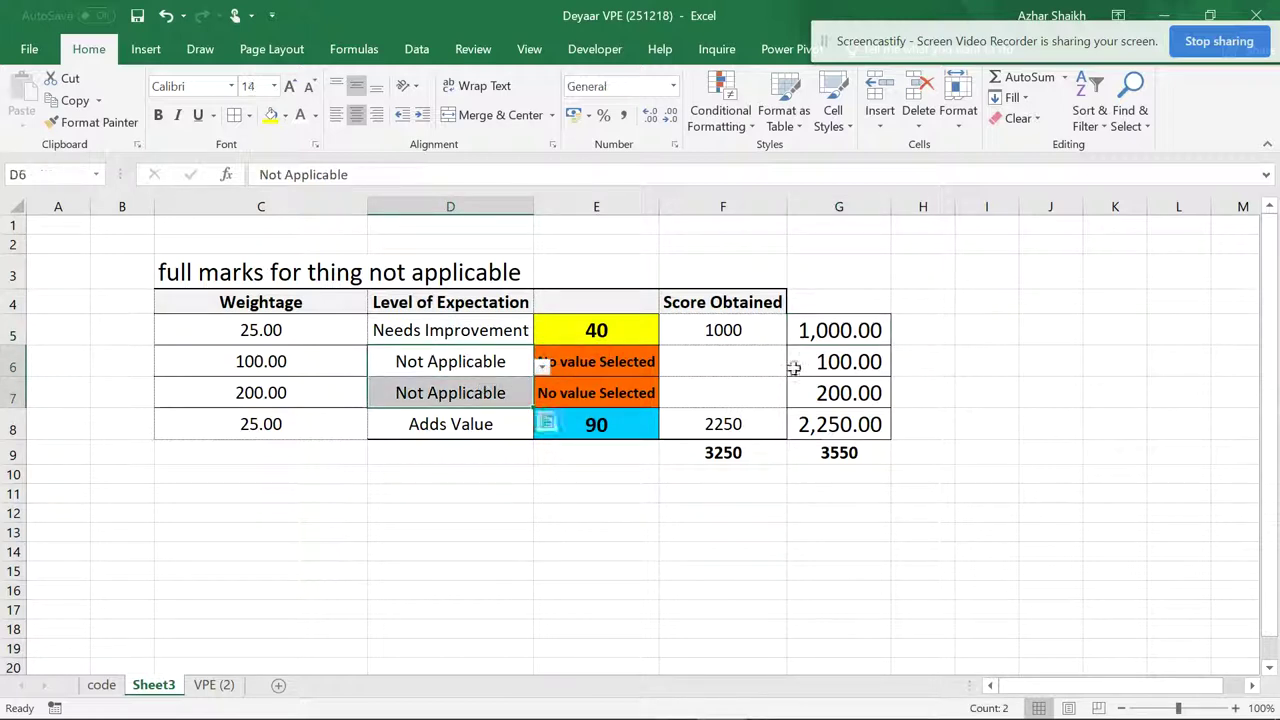
Compare the result in G6 with the weightages in C6 and C7 for the Not Applicable rows.
click(873, 361)
click(277, 363)
click(285, 393)
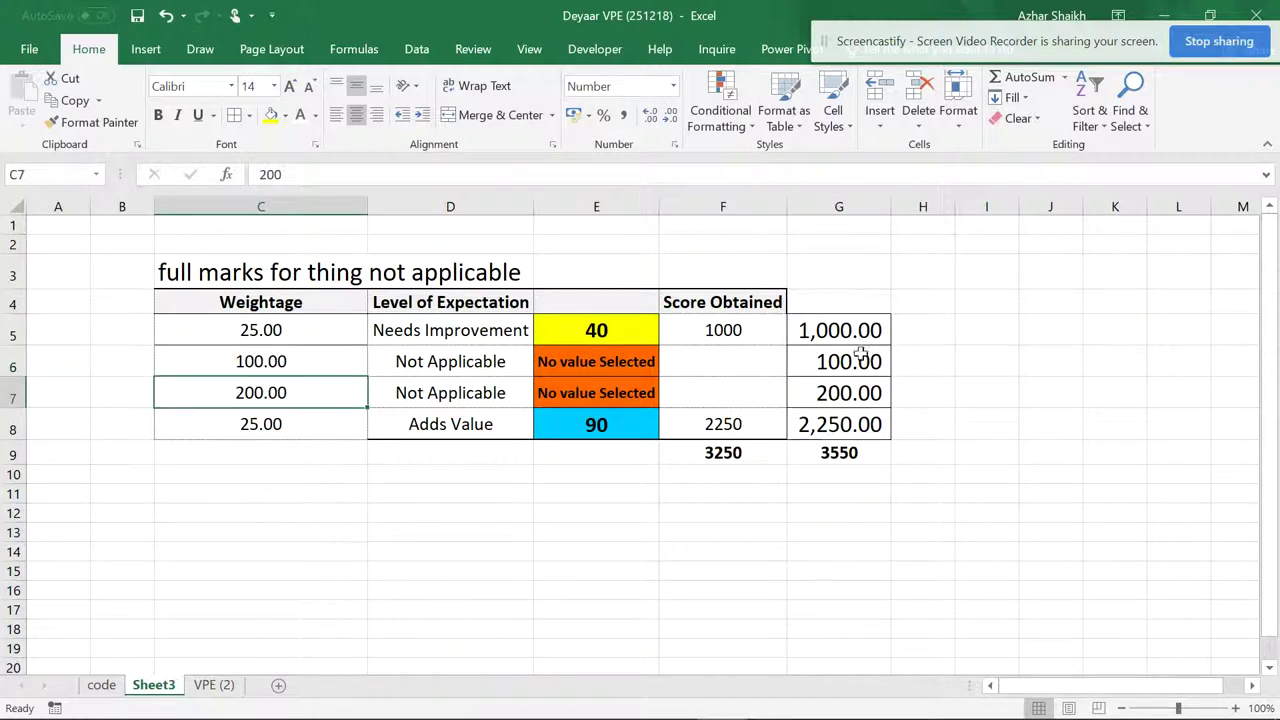
Review the list of expectation levels available for D5, leaving Needs Improvement selected.
click(509, 330)
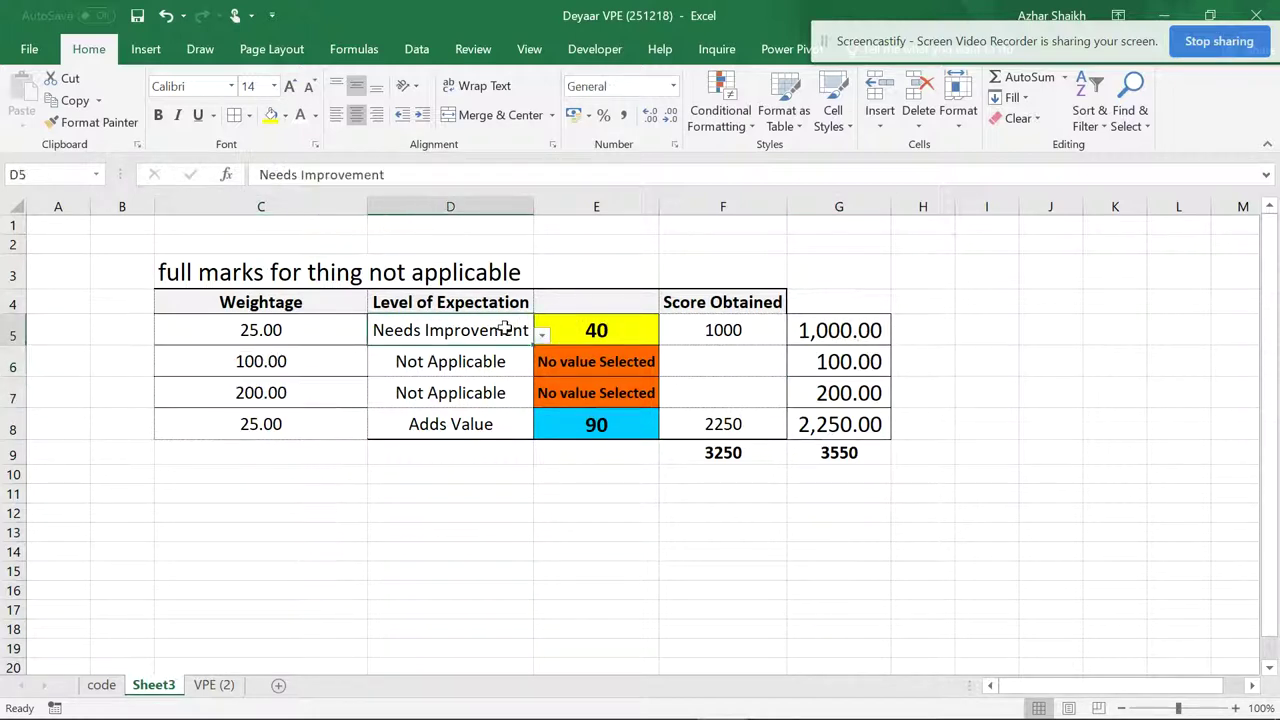
click(541, 336)
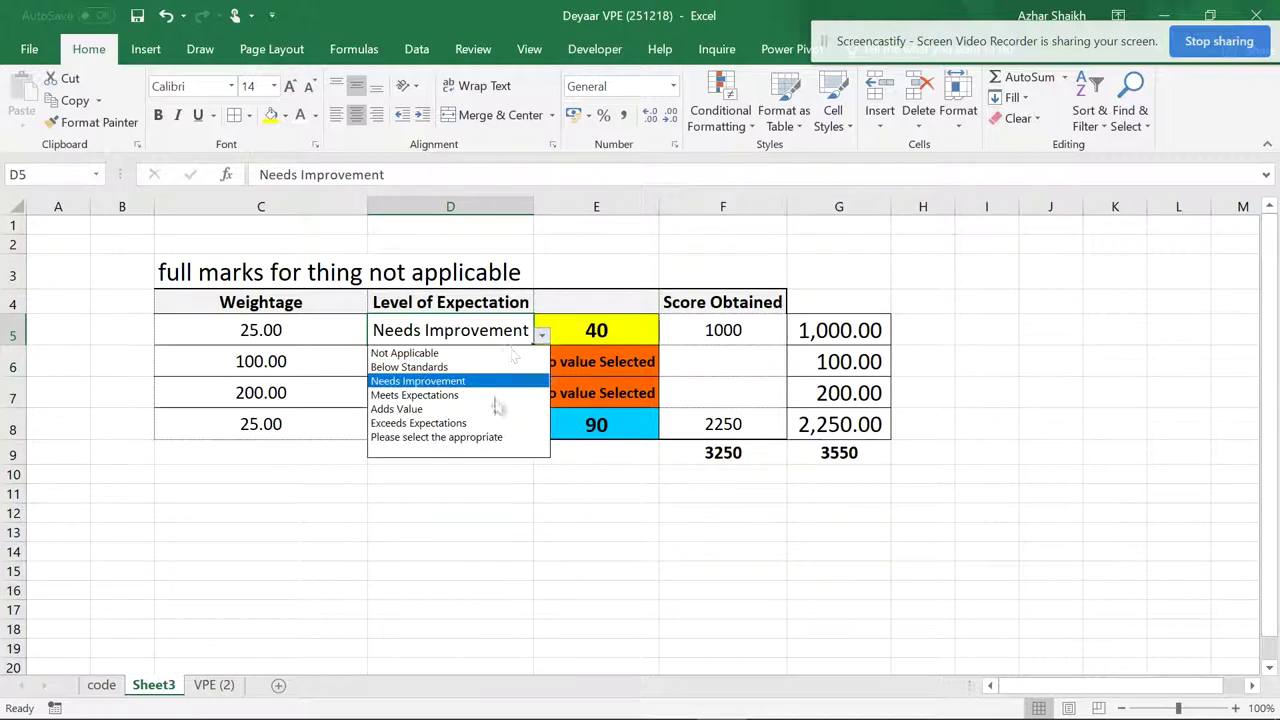
key(Escape)
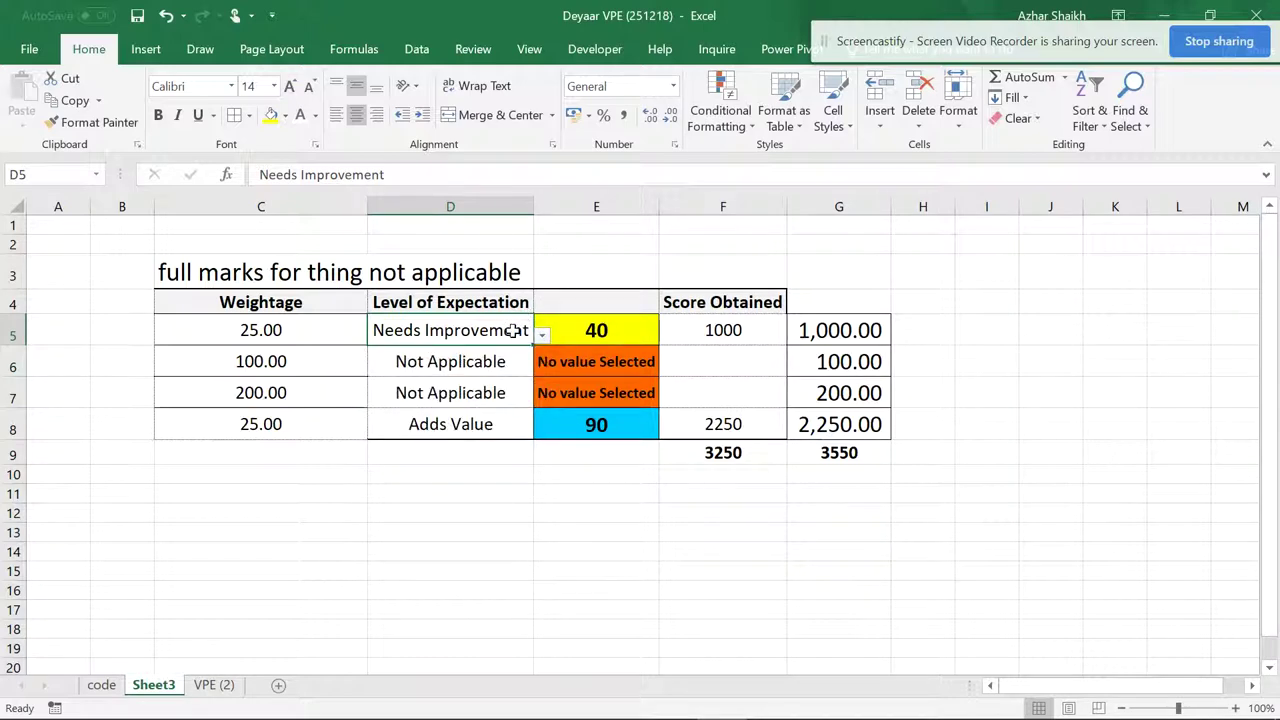
scroll(508, 330, up, 3)
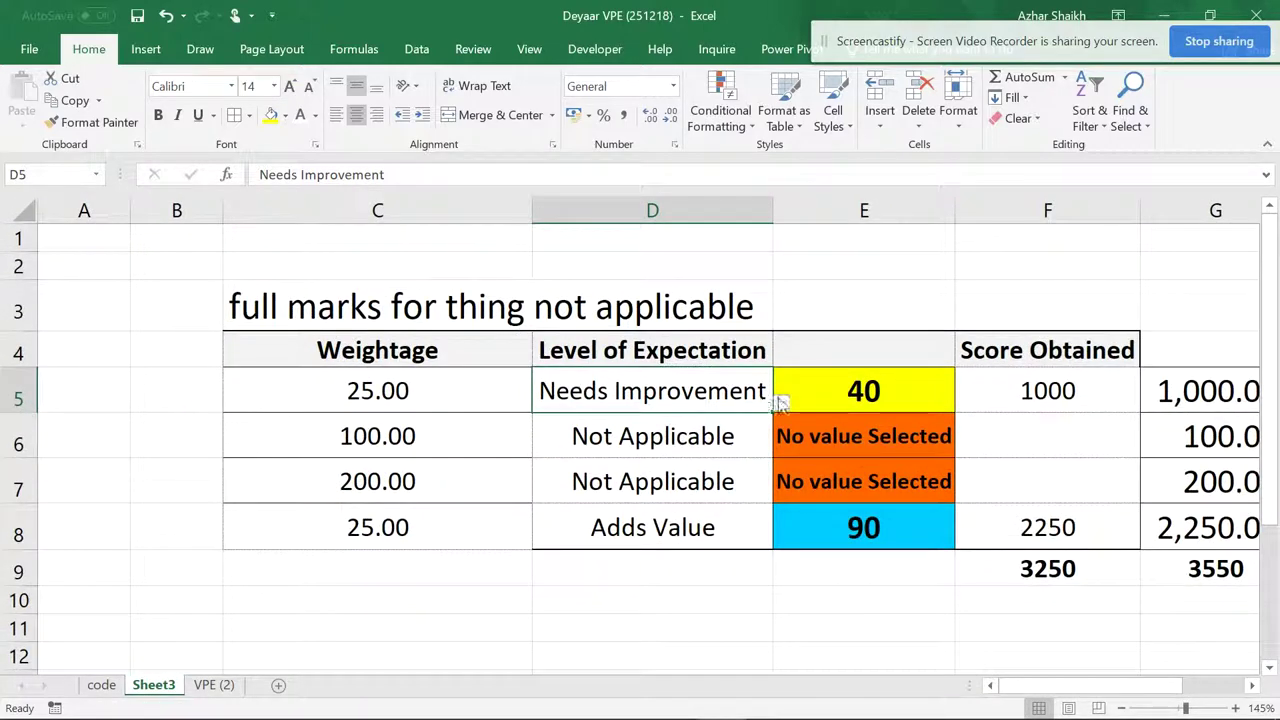
click(780, 402)
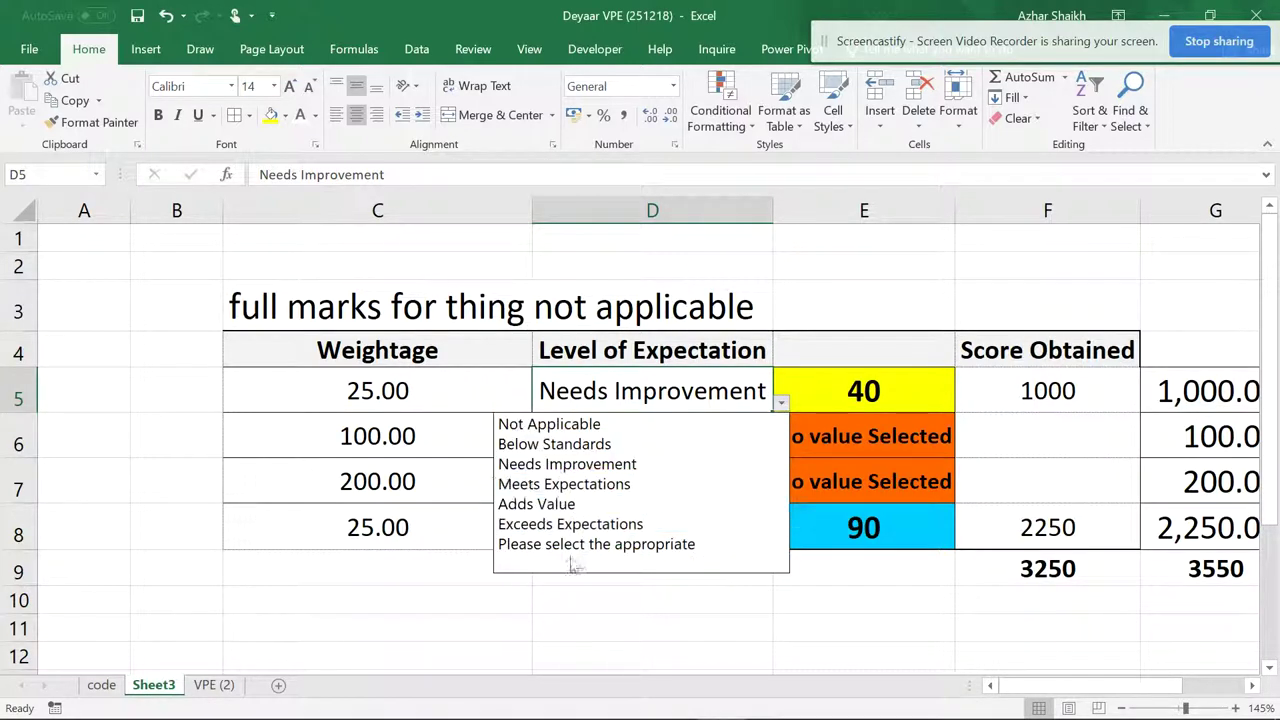
click(613, 598)
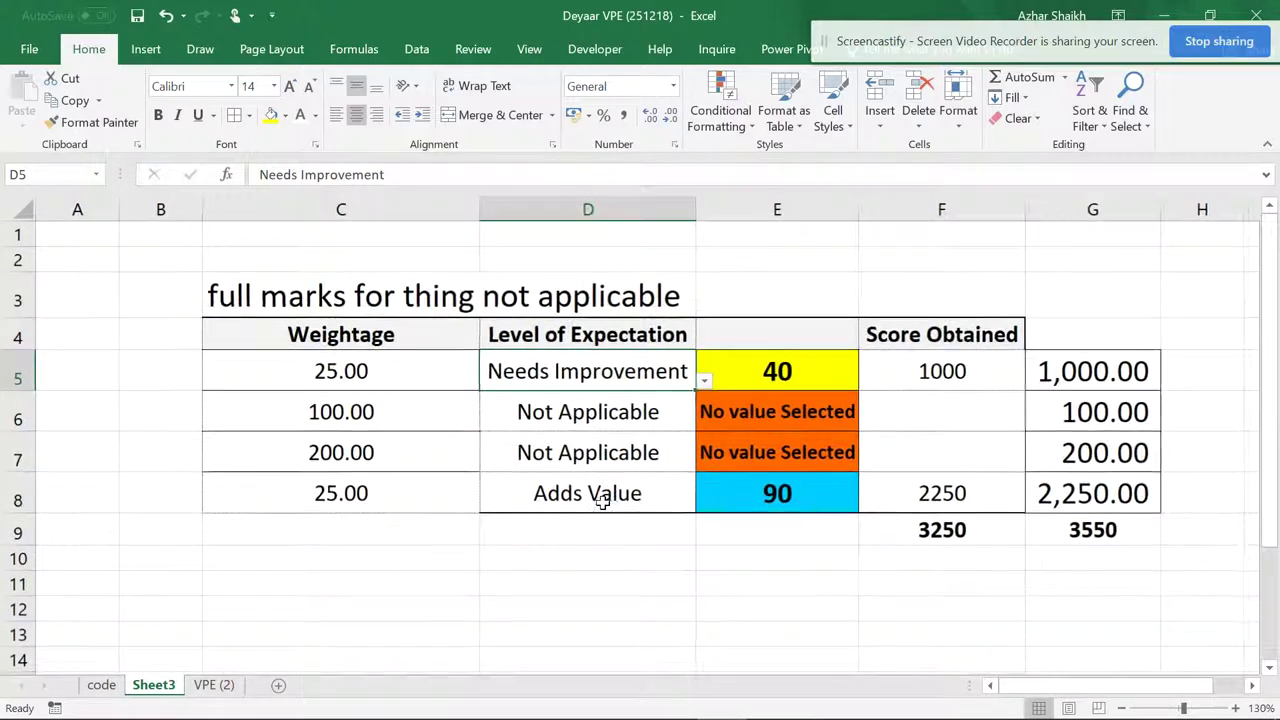
scroll(603, 500, down, 1)
scroll(603, 503, down, 1)
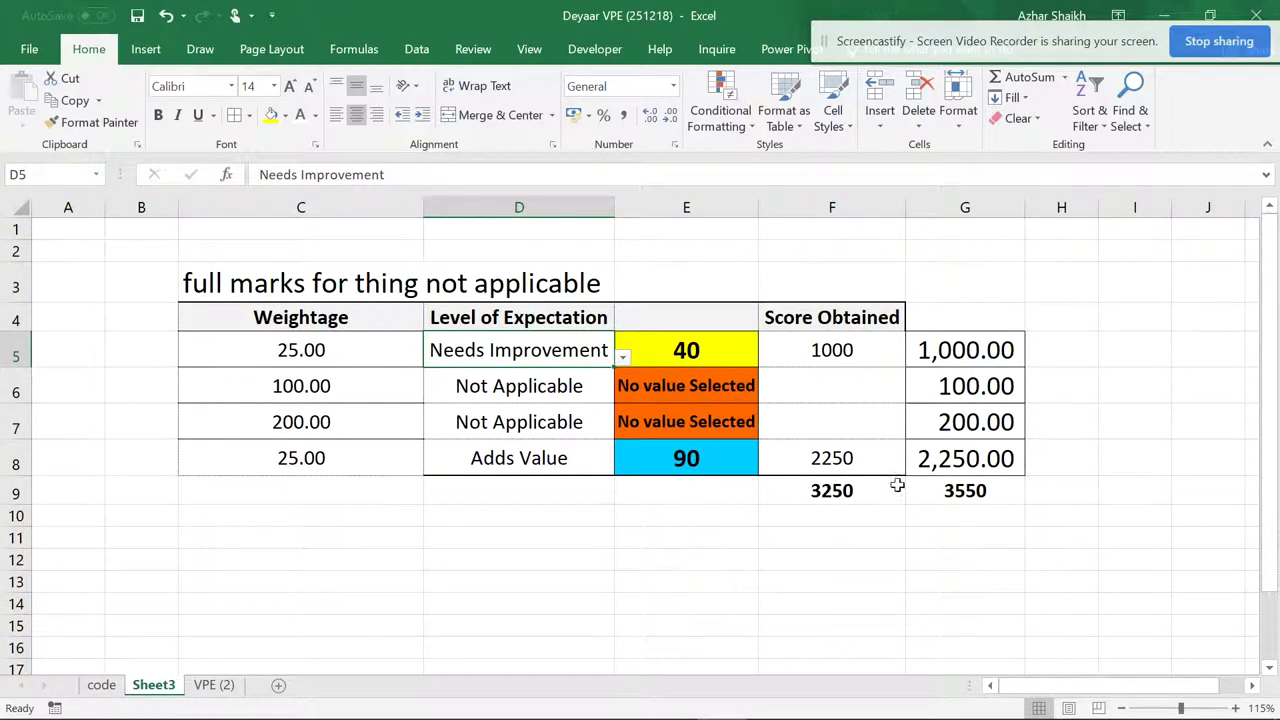
On the VPE (2) sheet, inspect the formula in I20 and the total score formula in E24.
click(216, 686)
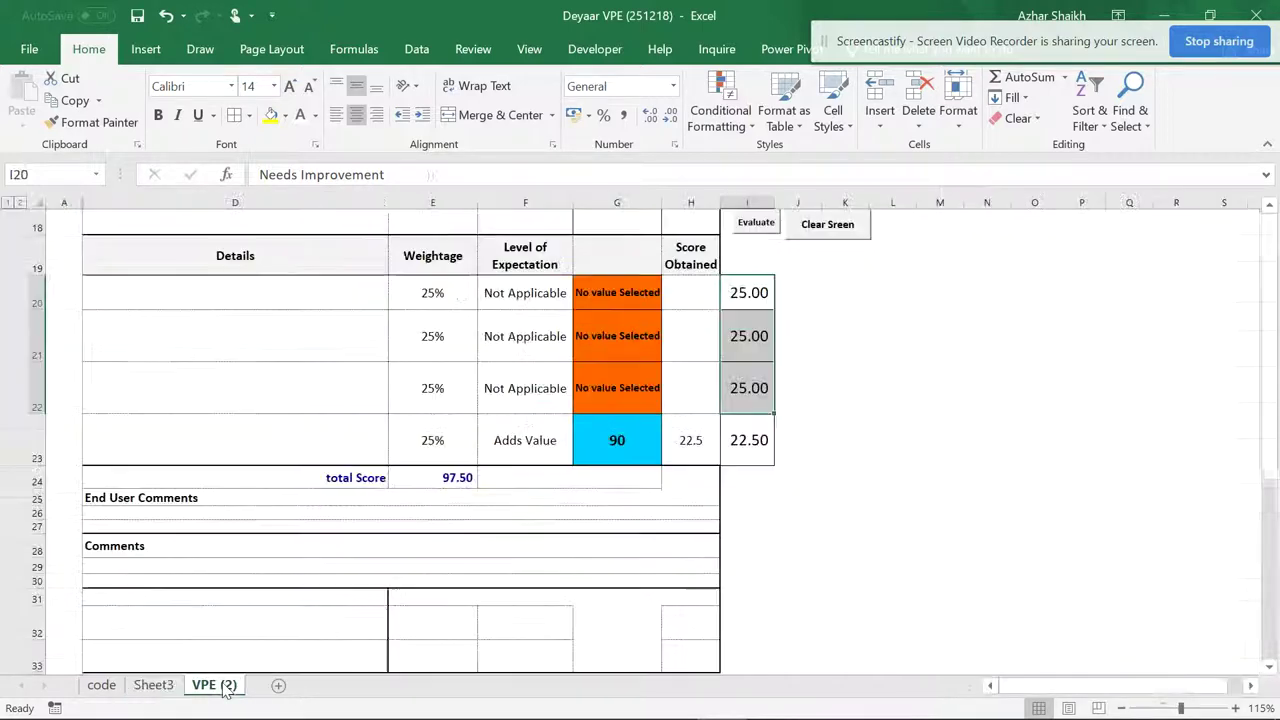
click(760, 291)
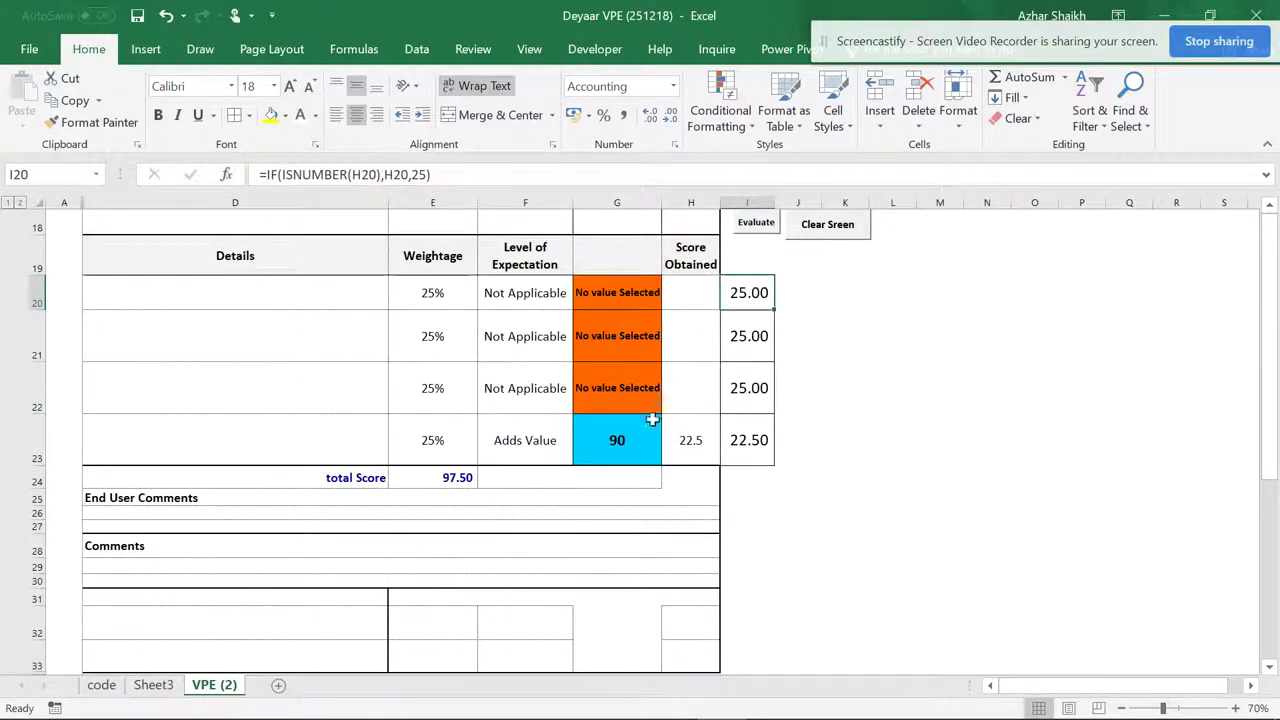
click(446, 481)
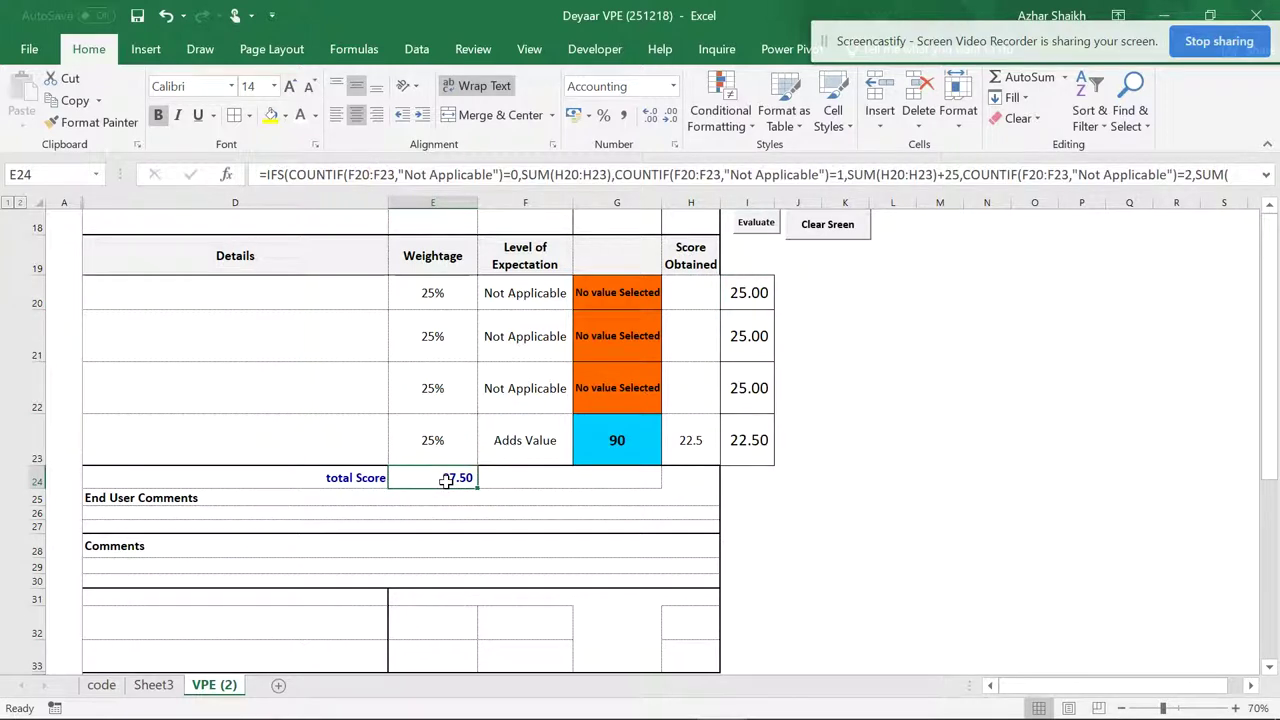